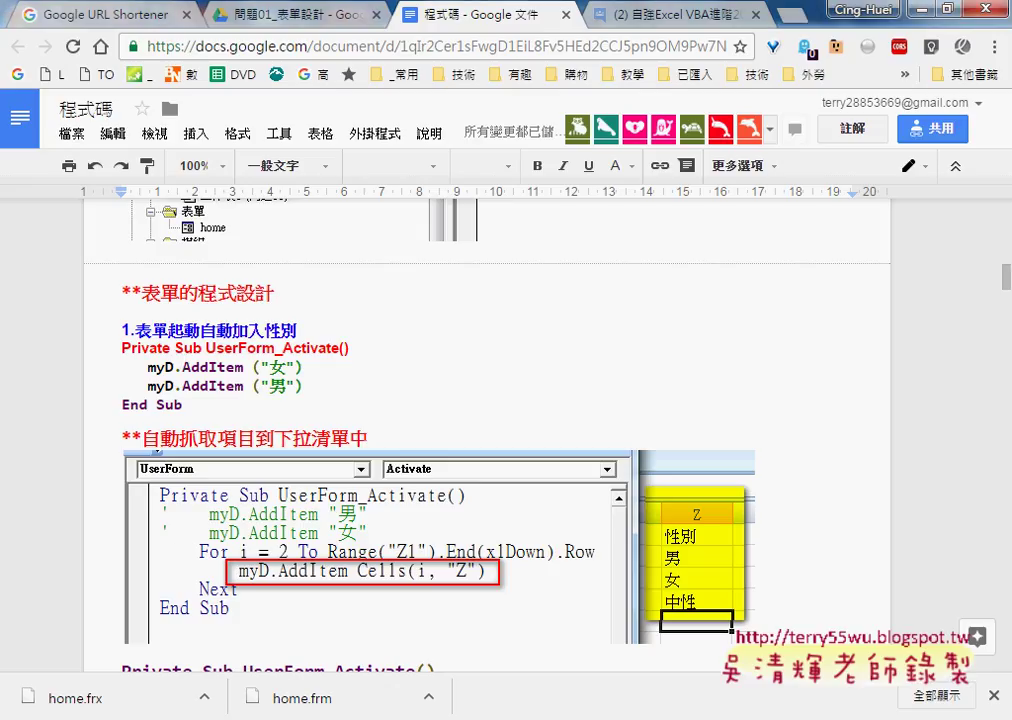
Step: Bring the VBA editor forward and open the home2 form's design
mouse_move(395, 718)
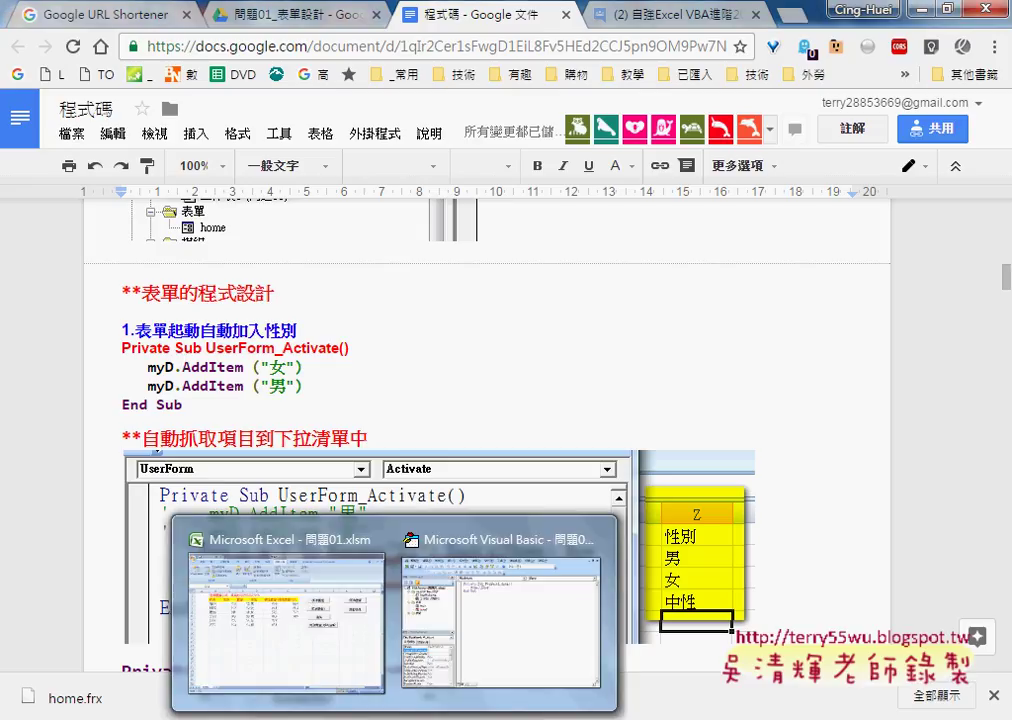
left_click(443, 625)
left_click(162, 338)
double_click(157, 355)
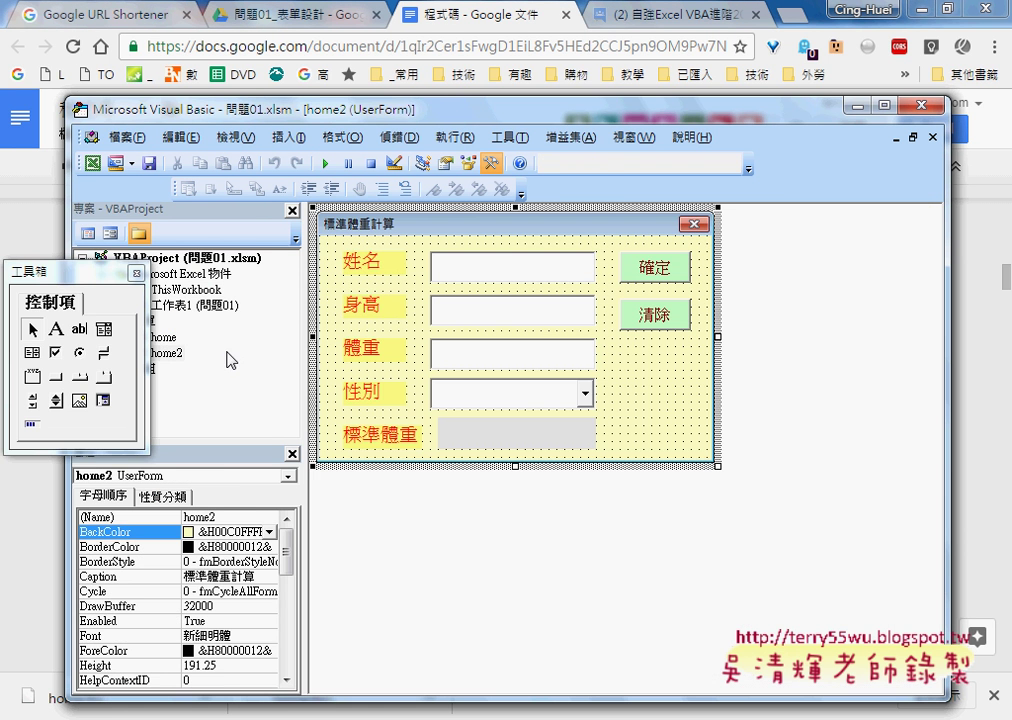
Step: Test-run the 標準體重計算 form, confirm its 性別 list is empty, and close it
left_click(327, 162)
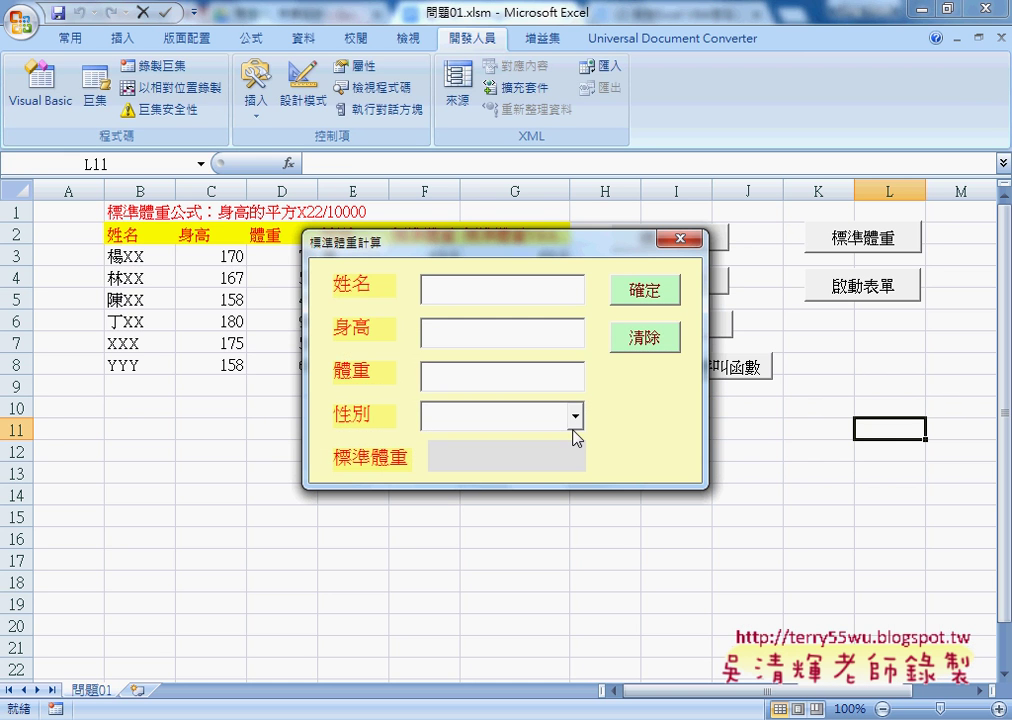
left_click(576, 427)
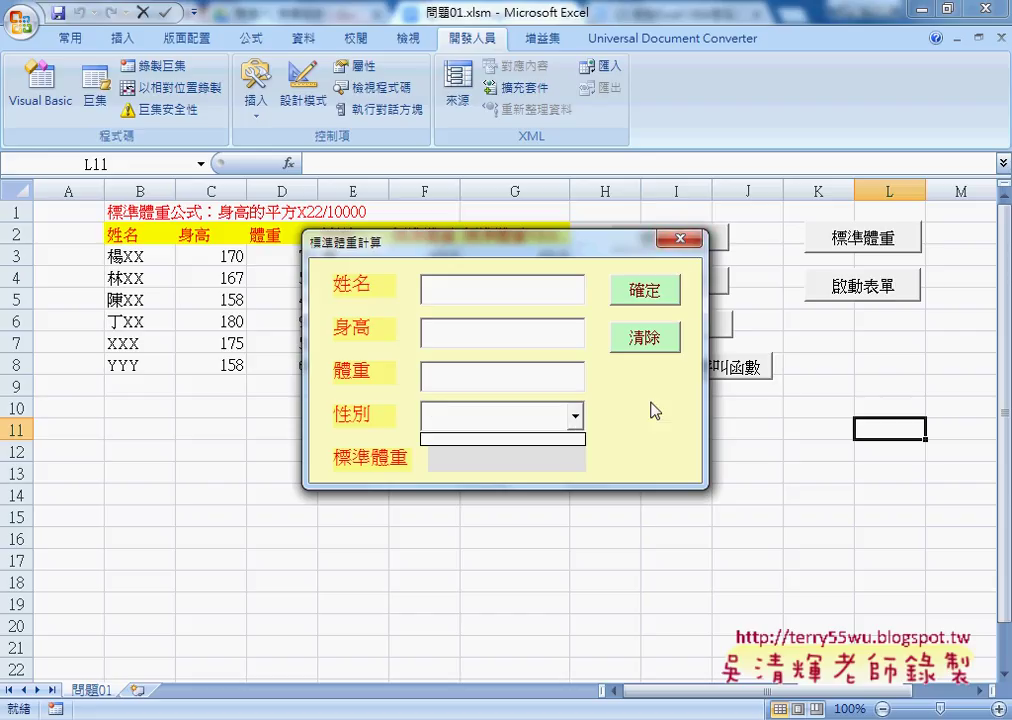
left_click(679, 239)
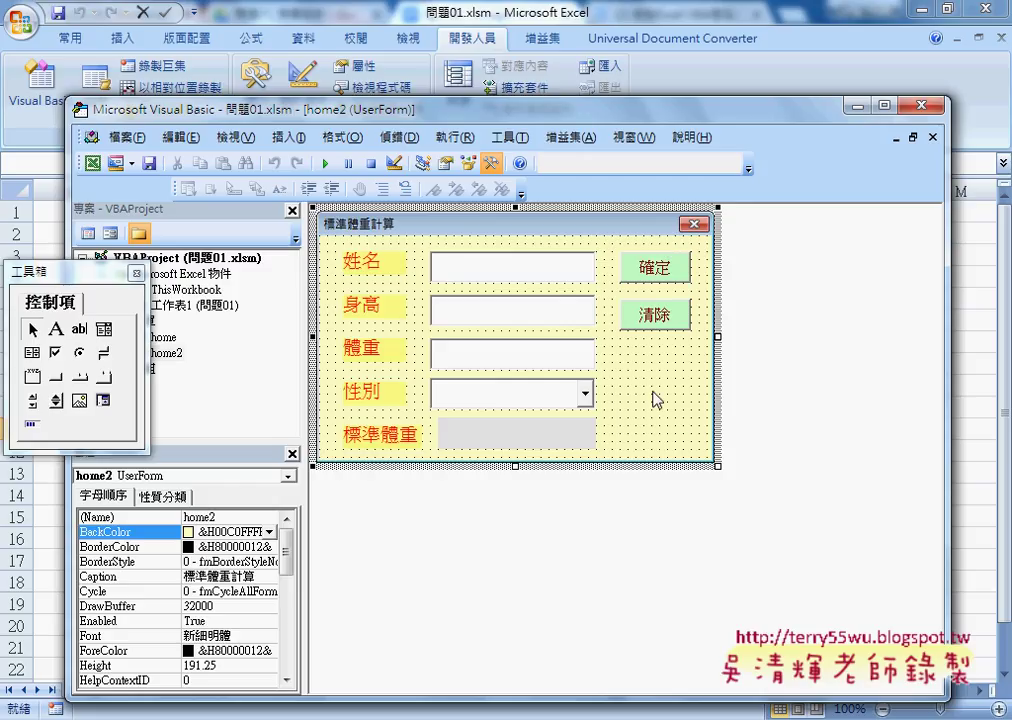
Step: Open home2's code and add an empty UserForm_Activate procedure from the event list
double_click(652, 399)
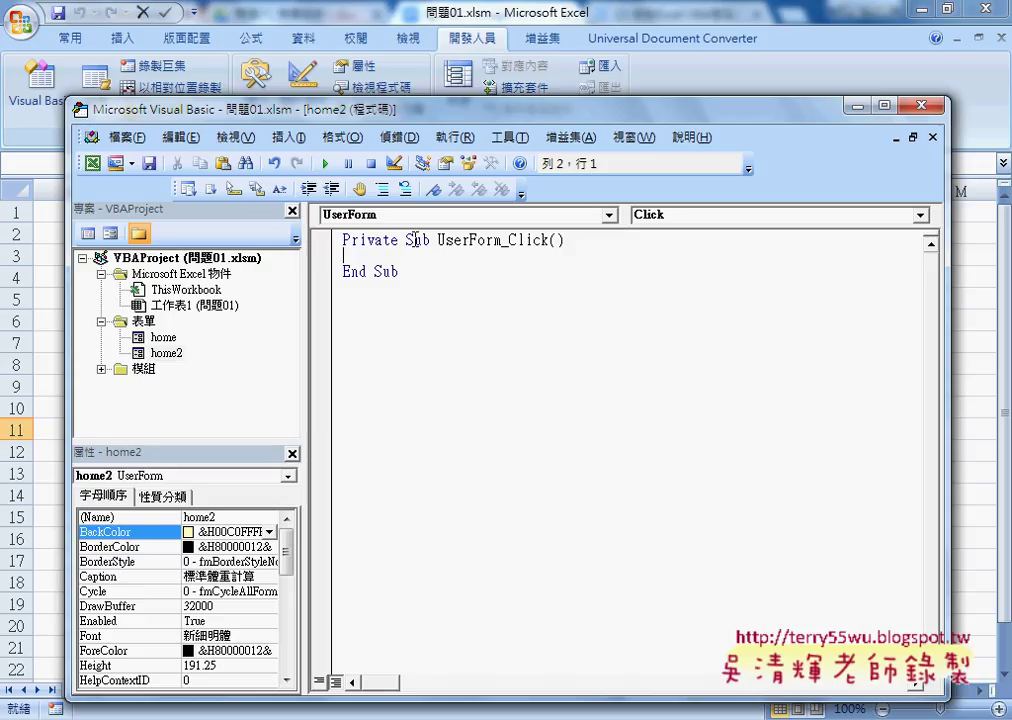
left_click(680, 215)
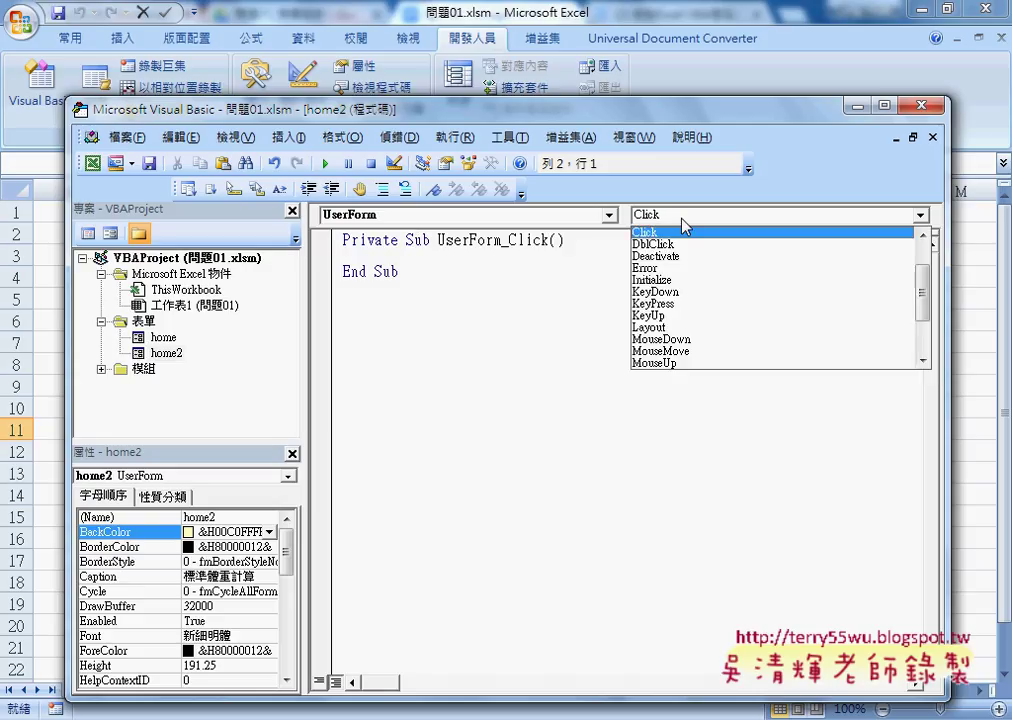
scroll(697, 250, "up", 2)
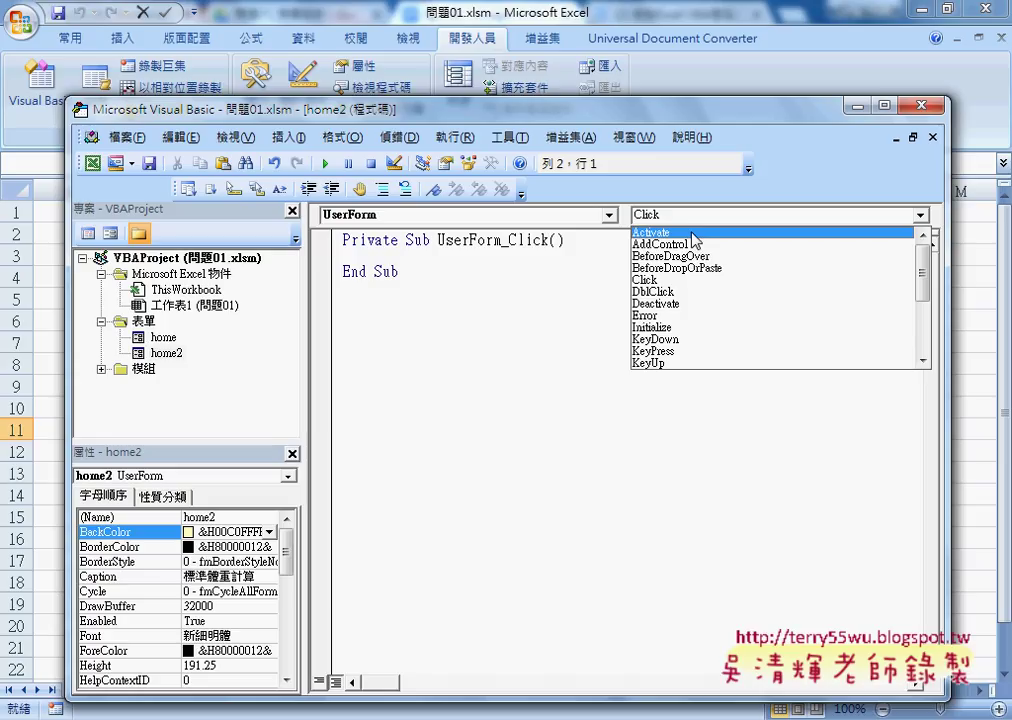
left_click(694, 236)
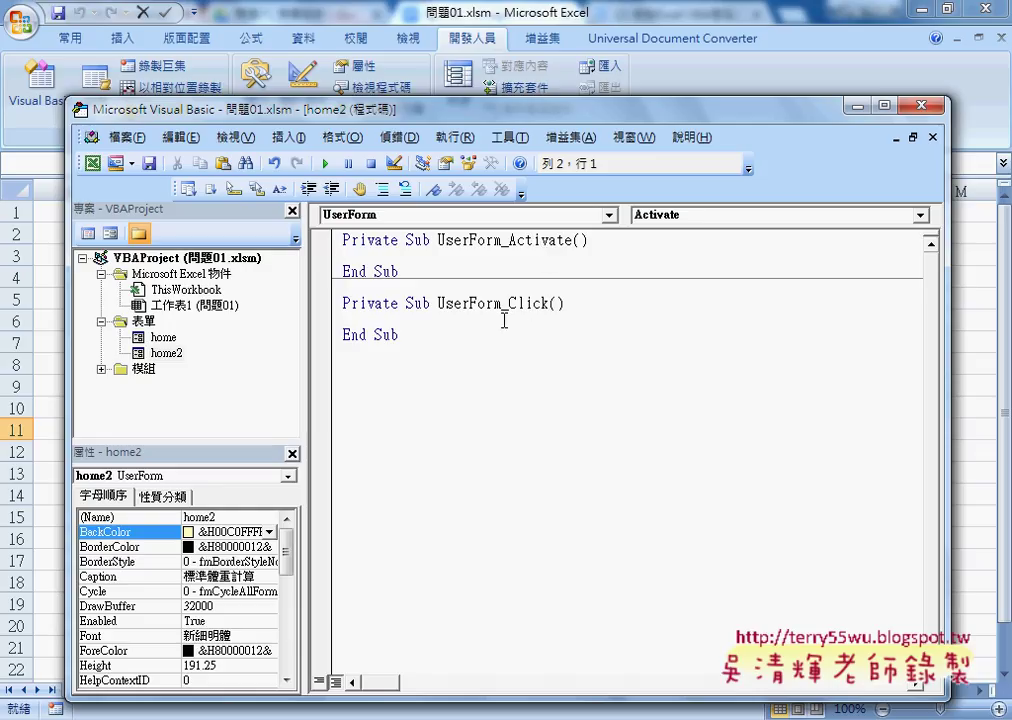
Step: Delete the UserForm_Click stub and indent a blank line inside UserForm_Activate
left_click_drag(504, 338, 343, 292)
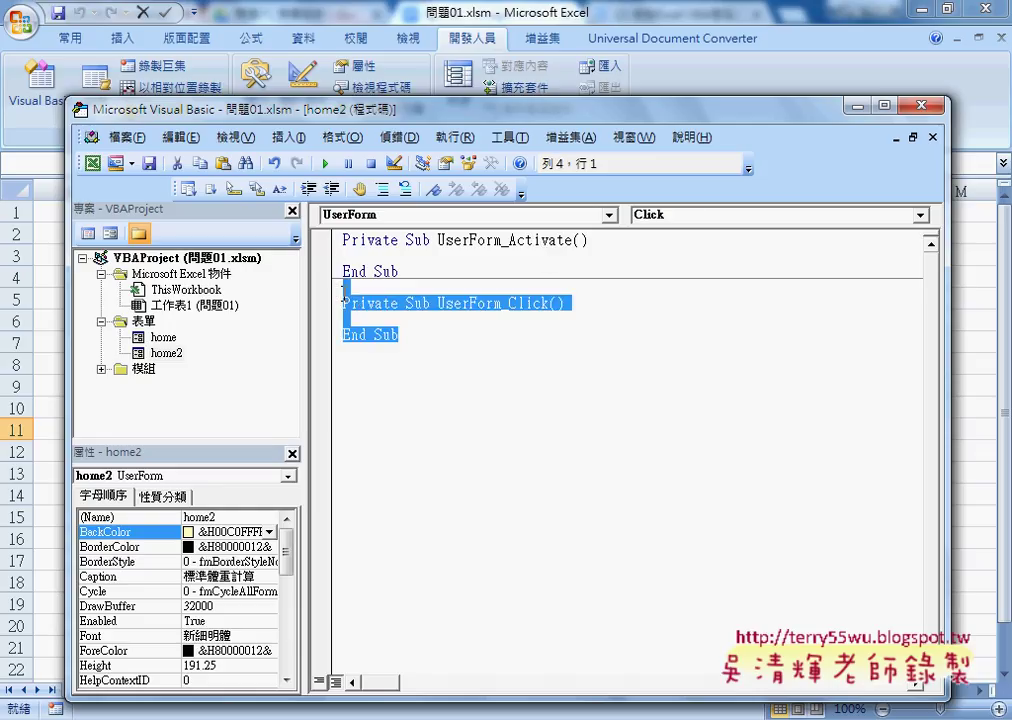
key("Delete")
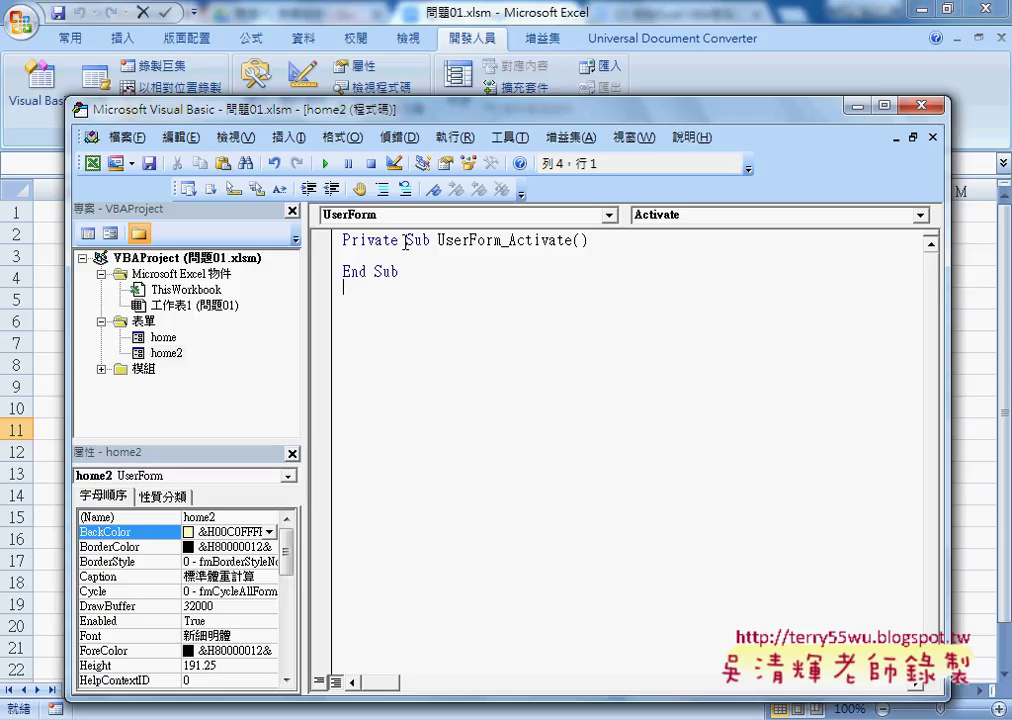
double_click(417, 241)
left_click_drag(400, 271, 343, 271)
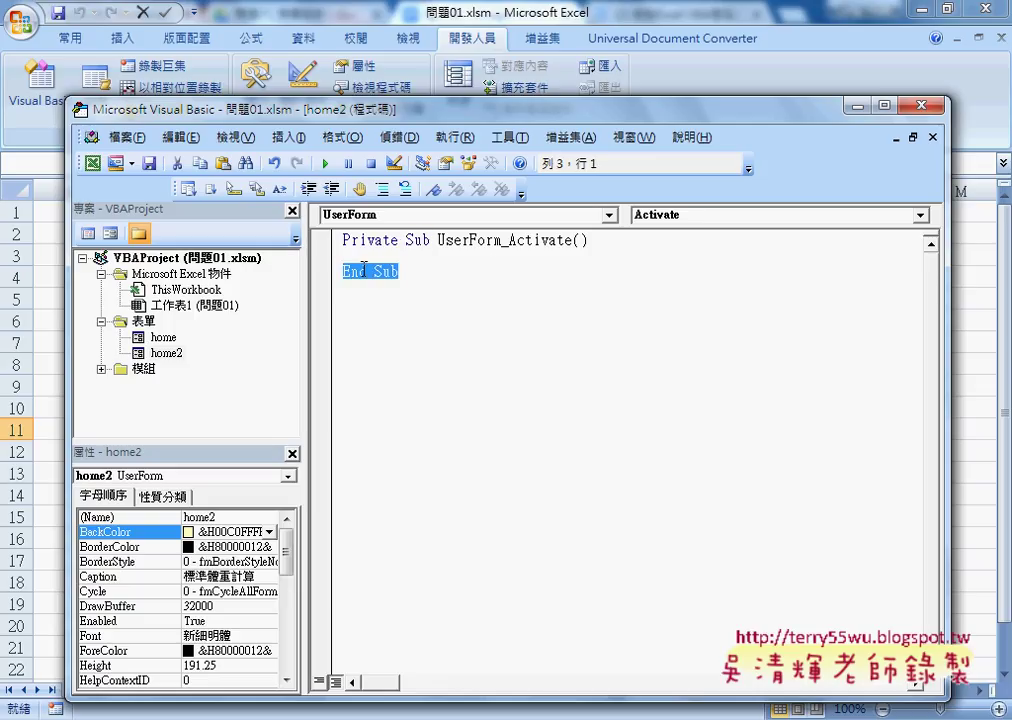
left_click_drag(438, 240, 573, 240)
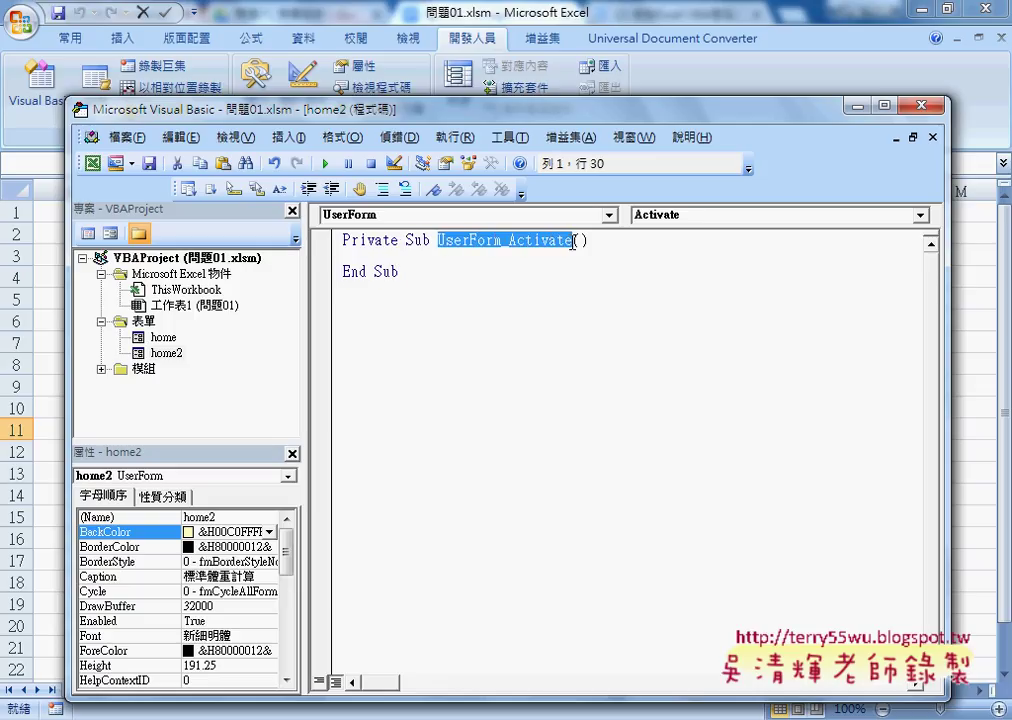
left_click_drag(406, 241, 431, 241)
left_click(430, 258)
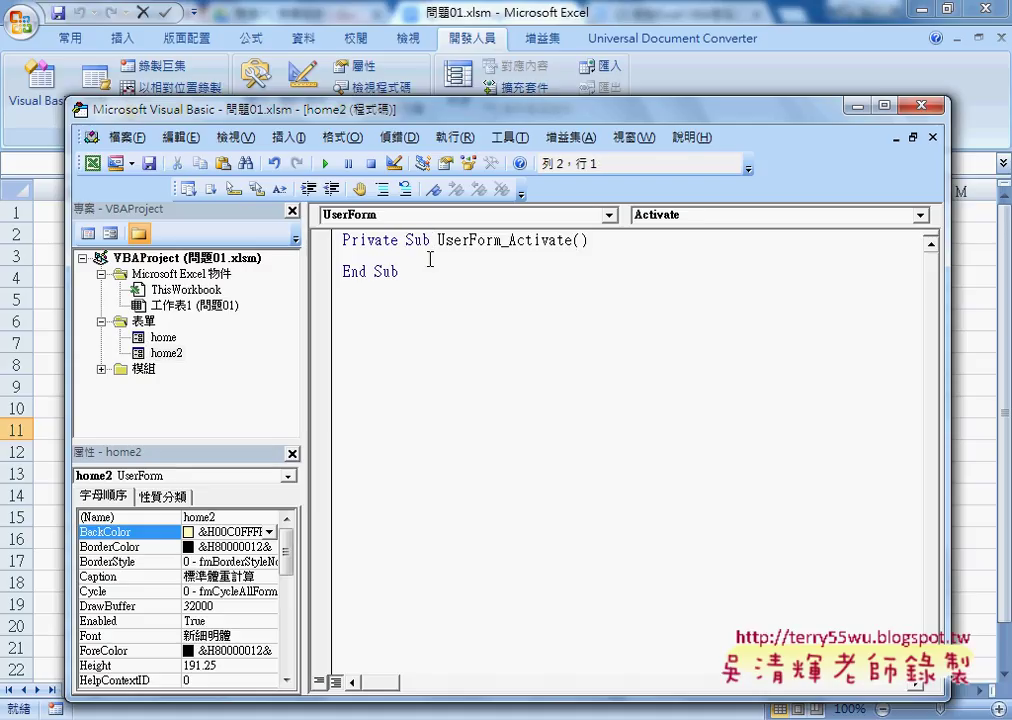
key("Tab")
left_click(561, 55)
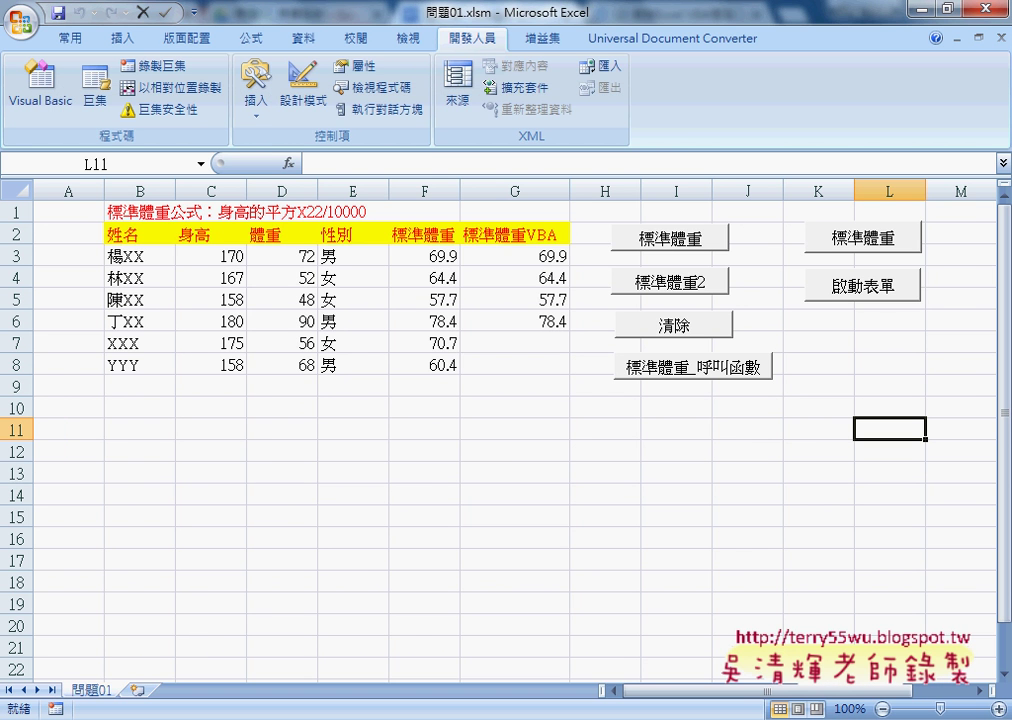
key("alt+Tab")
scroll(452, 553, "up", 3)
scroll(452, 553, "up", 5)
scroll(451, 557, "up", 3)
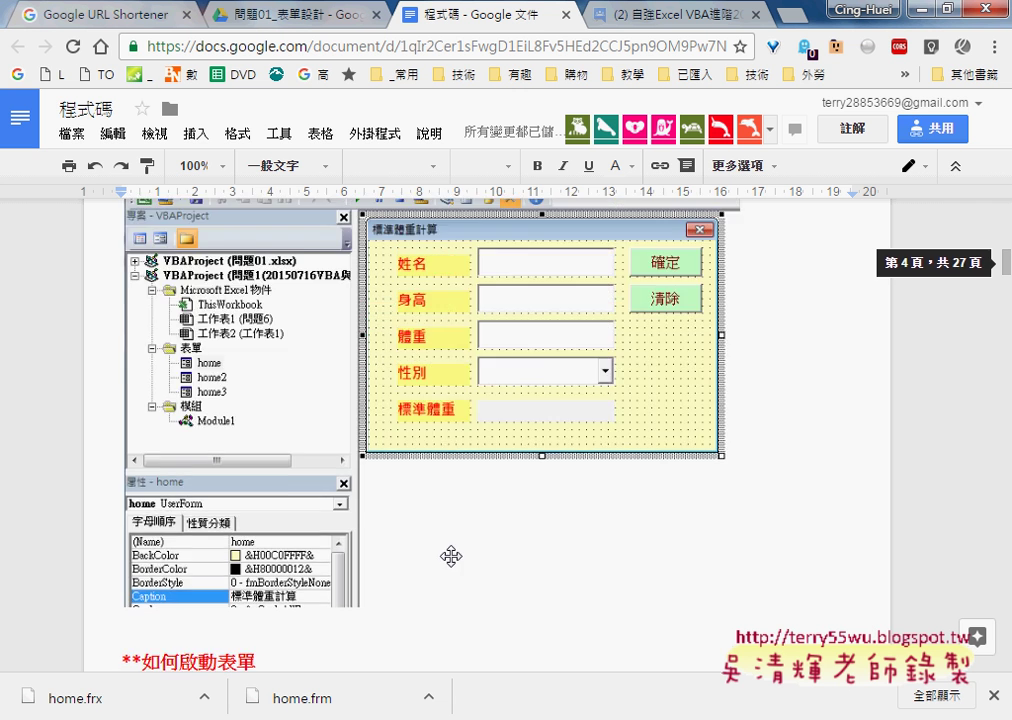
scroll(451, 557, "up", 5)
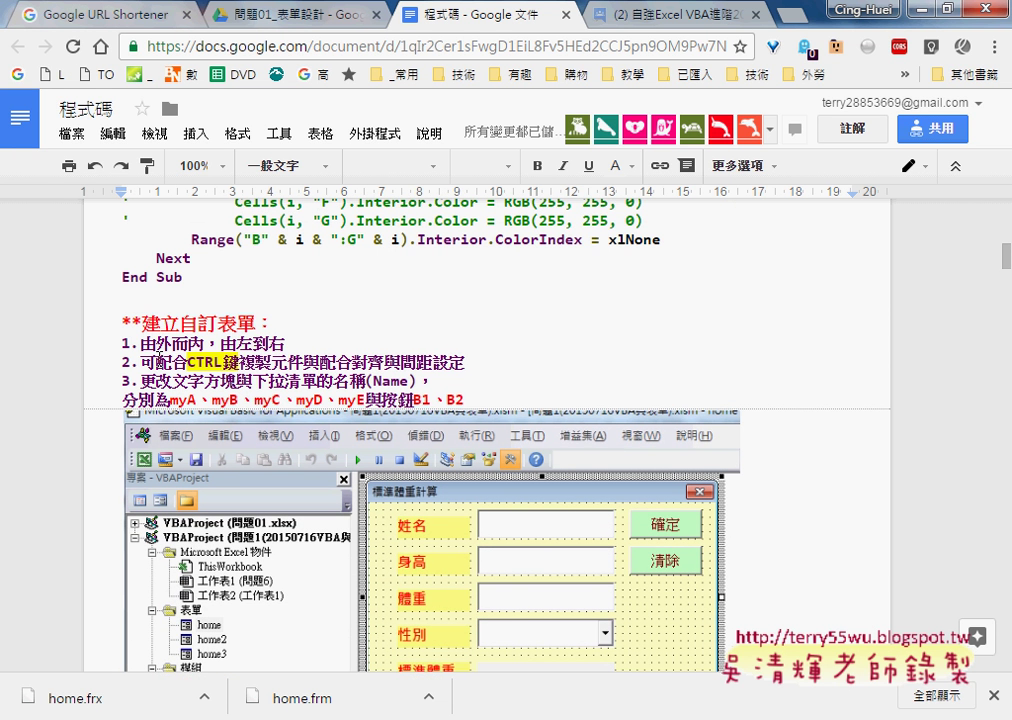
left_click(124, 286)
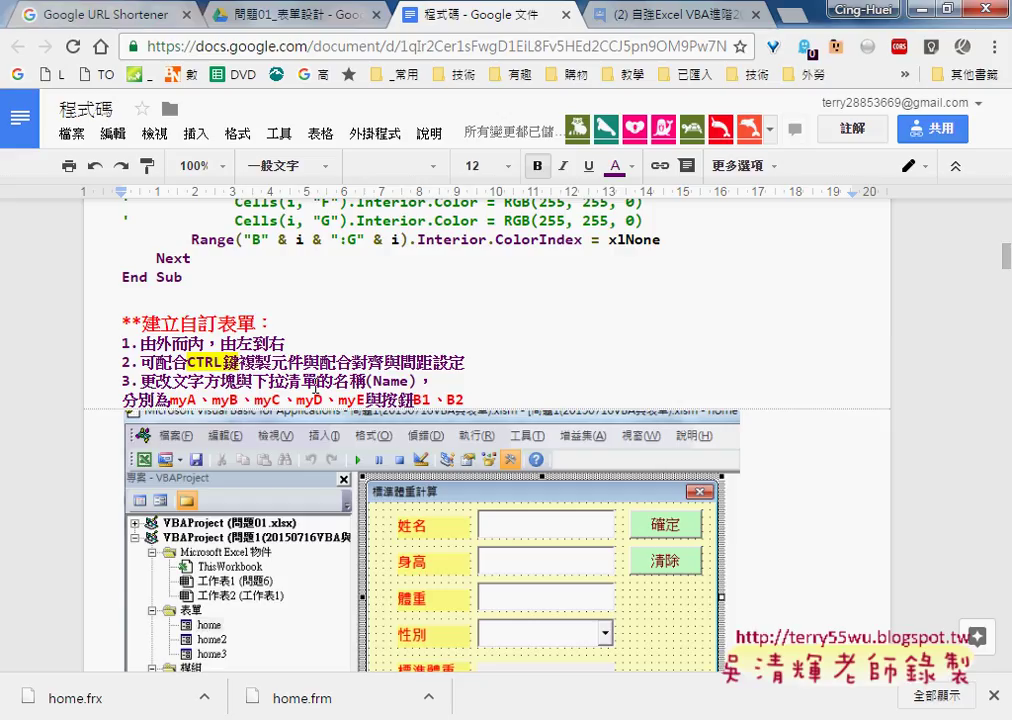
left_click_drag(172, 381, 333, 381)
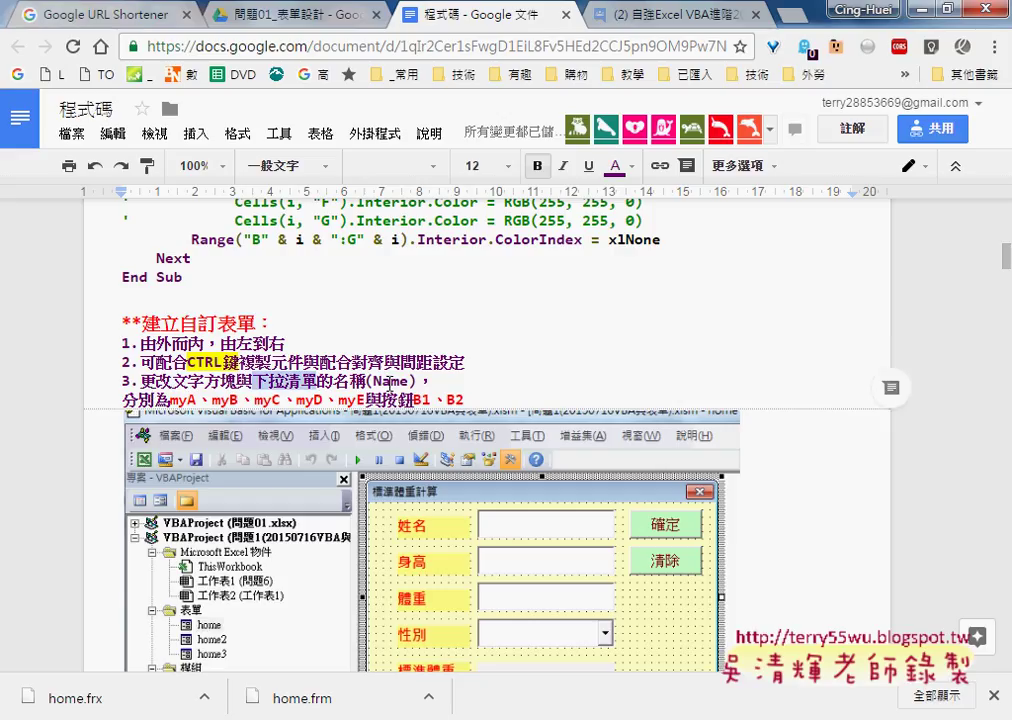
scroll(330, 335, "down", 1)
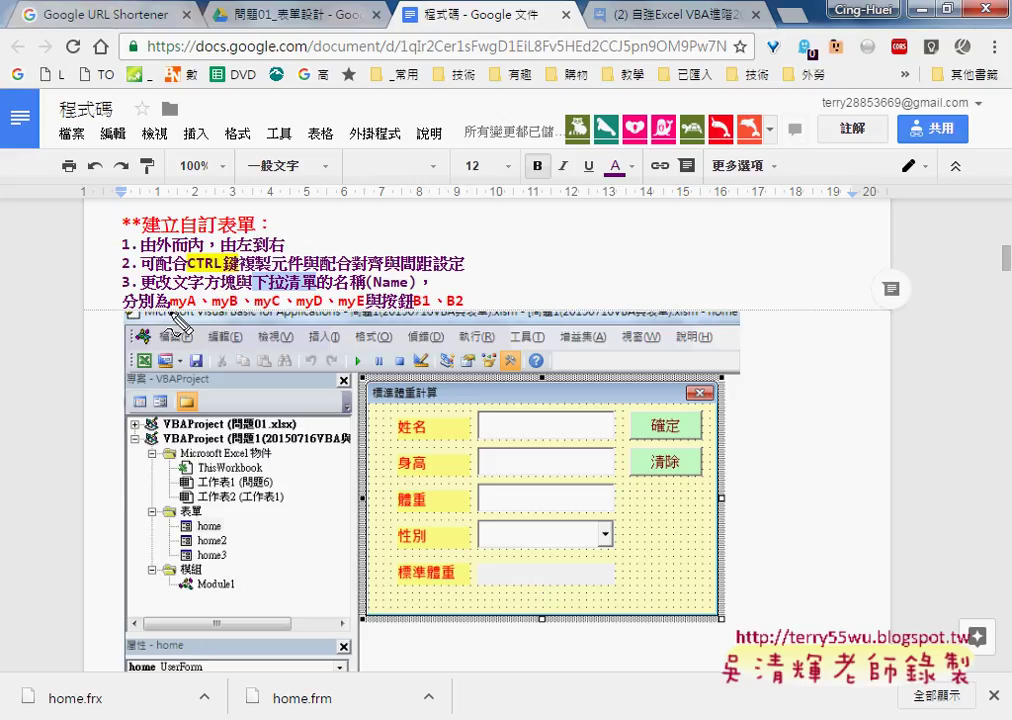
mouse_move(524, 437)
left_mouse_down()
mouse_move(546, 437)
mouse_move(542, 428)
left_mouse_up()
mouse_move(560, 573)
left_mouse_down()
mouse_move(541, 590)
mouse_move(560, 594)
left_mouse_up()
left_click_drag(692, 406, 682, 404)
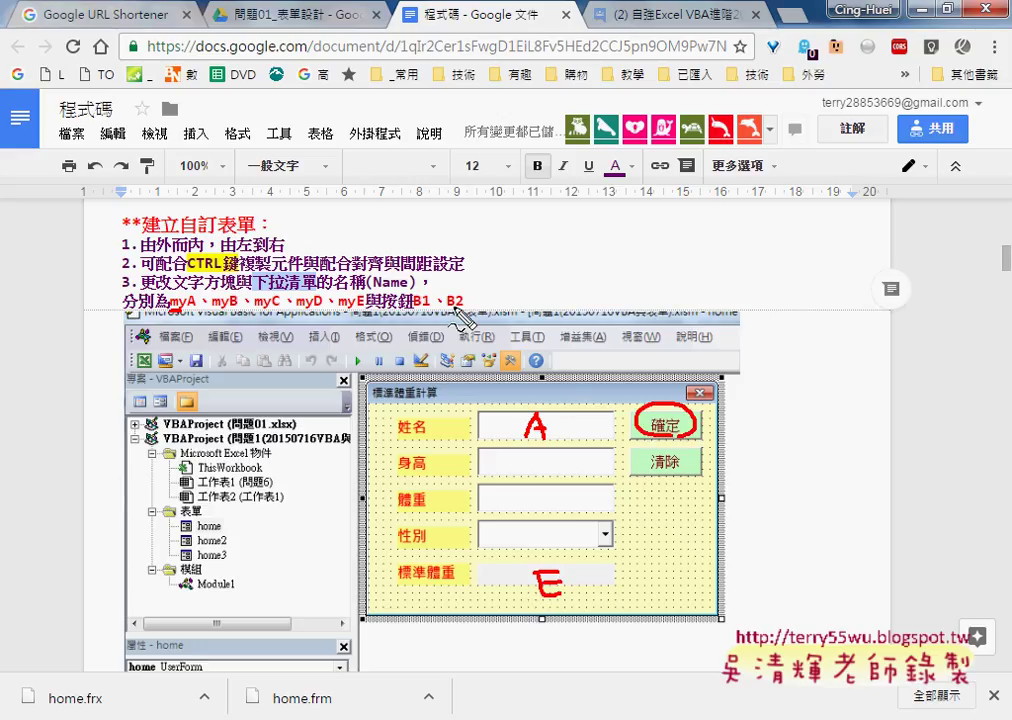
left_click_drag(447, 309, 465, 309)
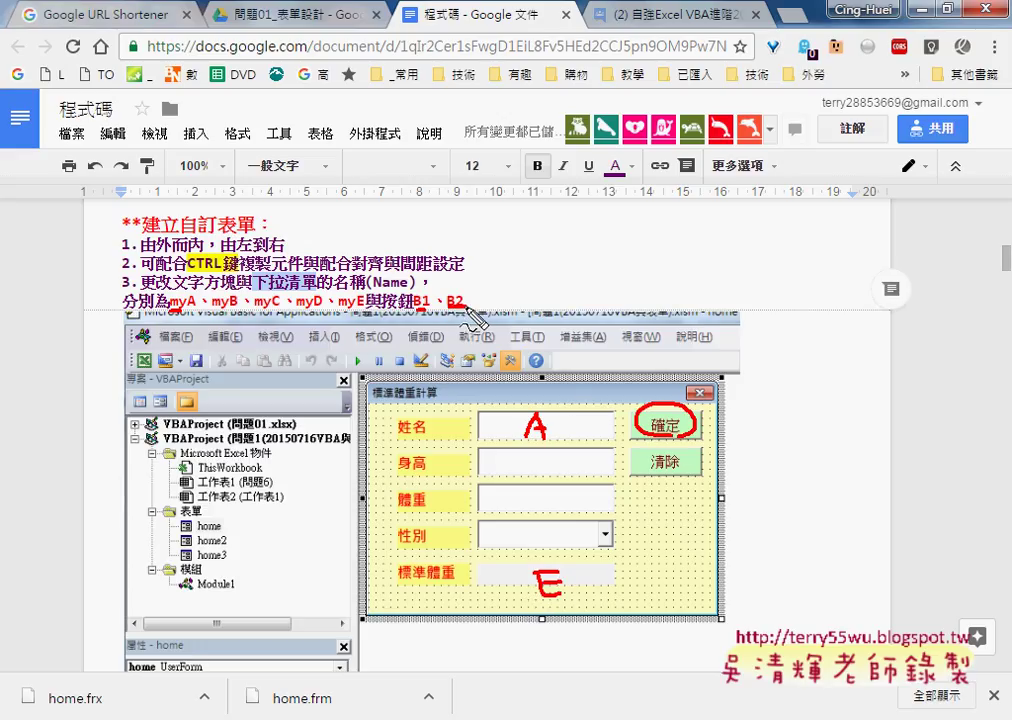
left_click_drag(678, 437, 684, 434)
key("Escape")
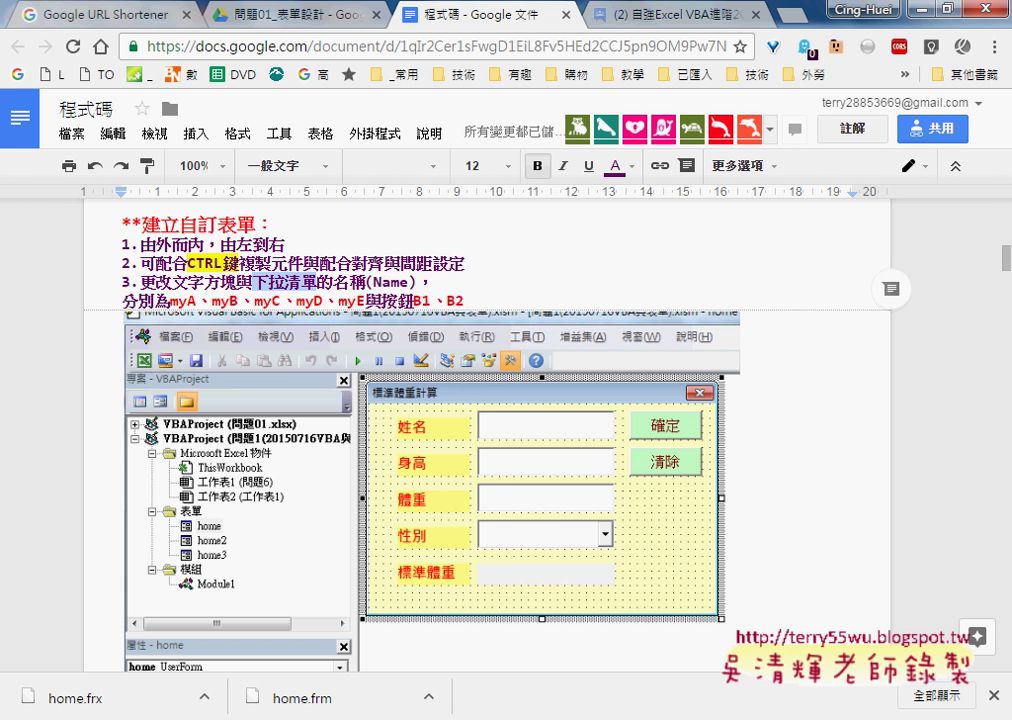
Step: Open the home2 form design and rename the 姓名 text box to myA
mouse_move(395, 718)
left_click(468, 662)
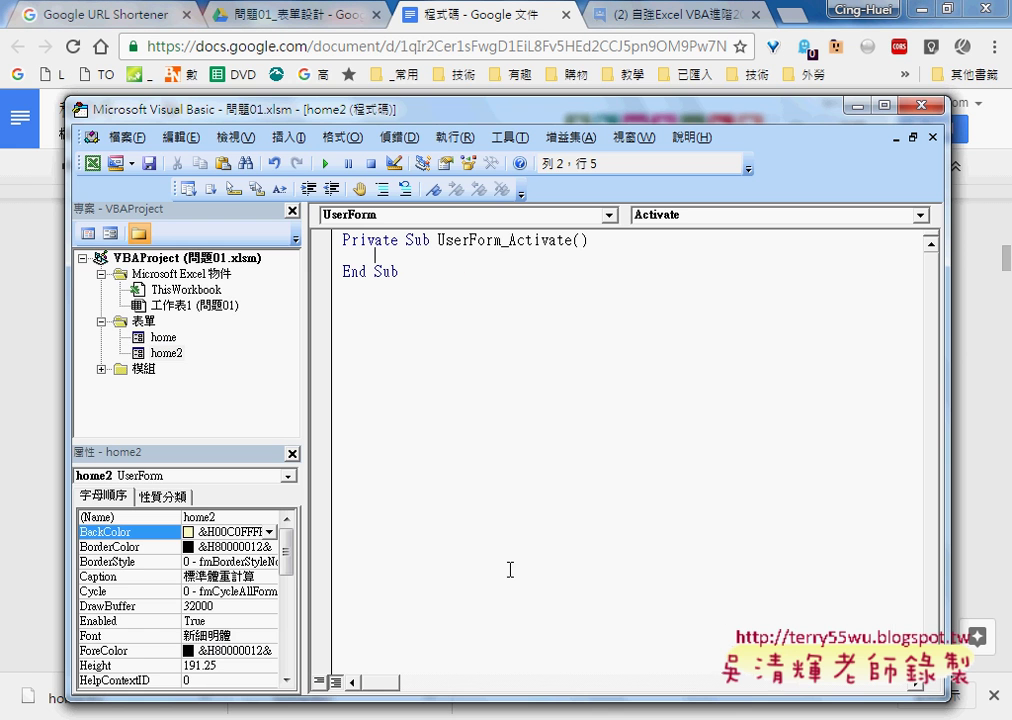
double_click(166, 353)
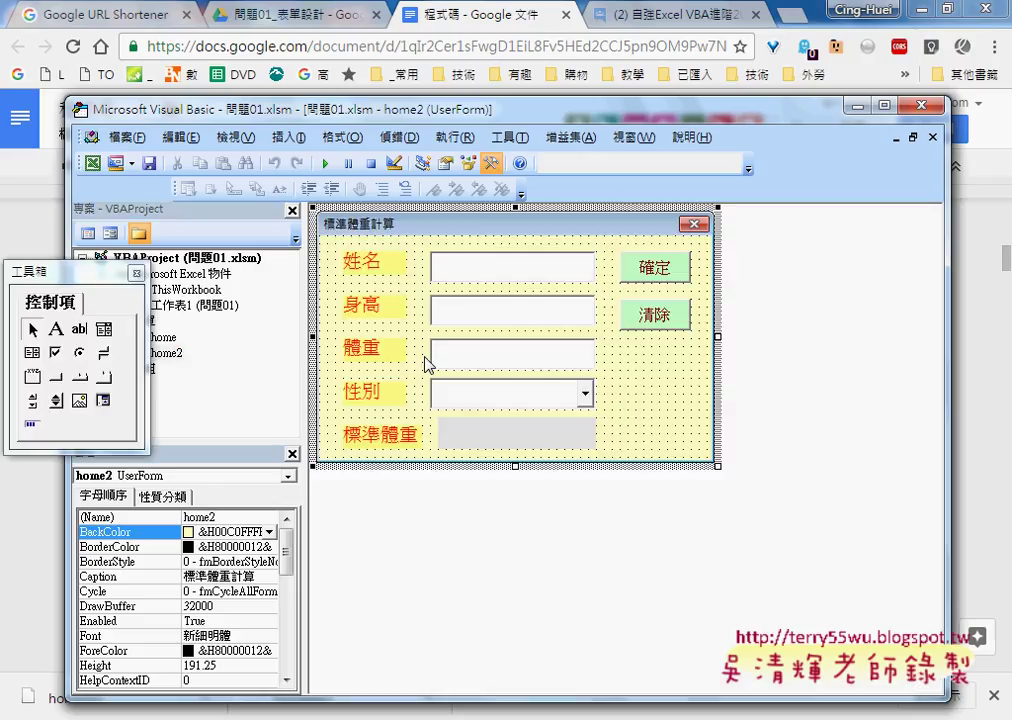
left_click(487, 281)
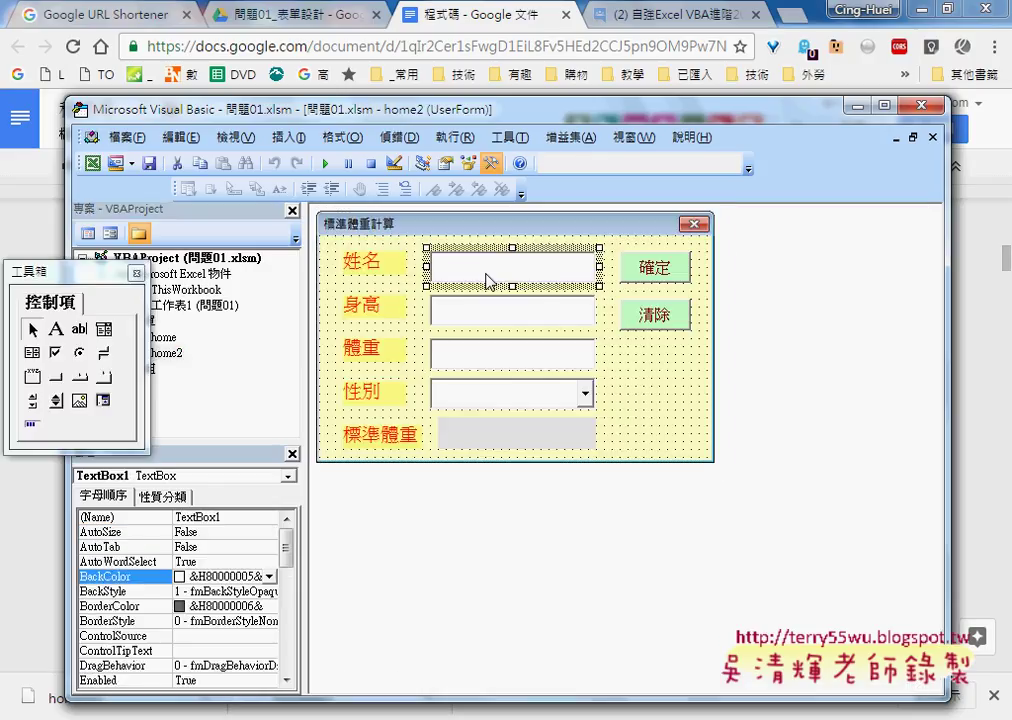
left_click(149, 515)
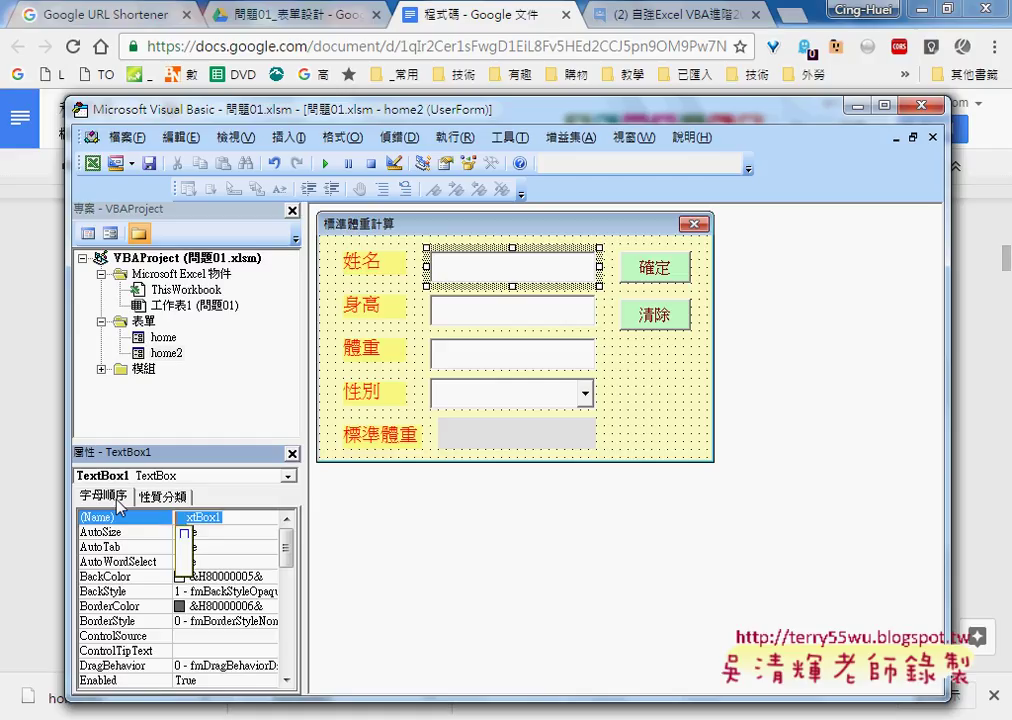
type("my")
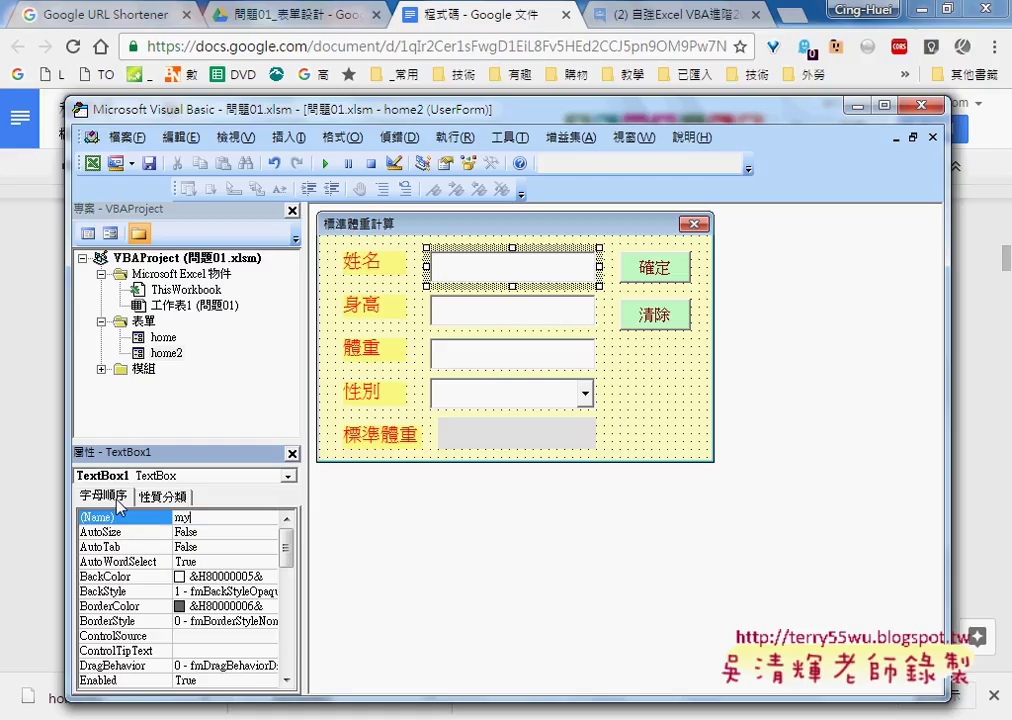
type("A")
key("Return")
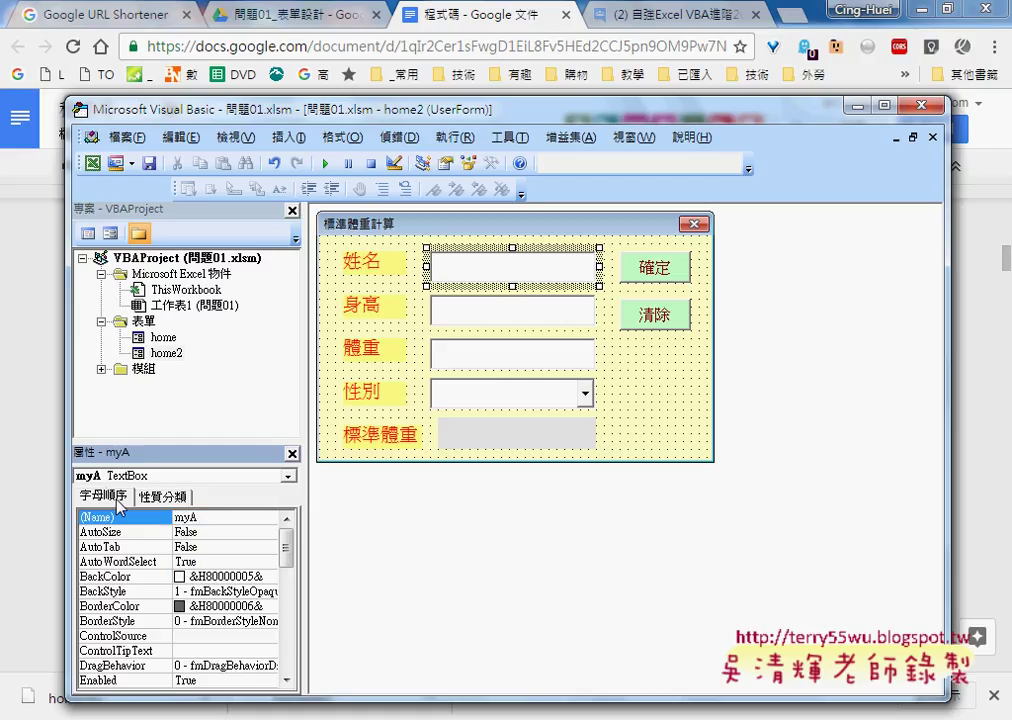
Step: Rename the 身高 height box to myB and clear the weight box's name
left_click(486, 323)
double_click(215, 517)
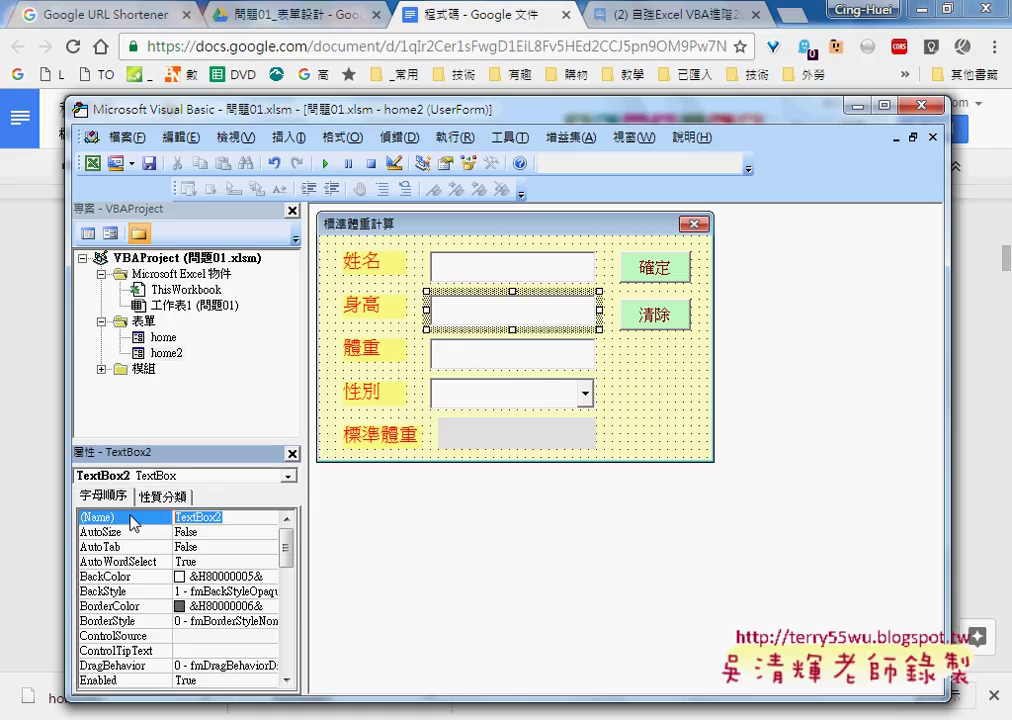
type("my")
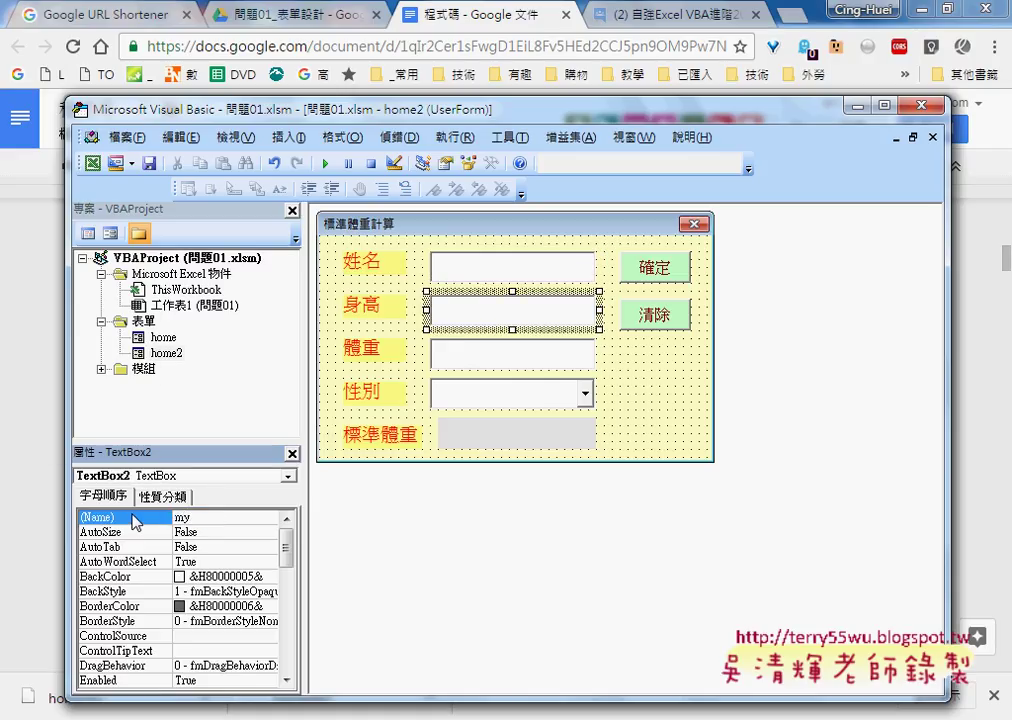
type("B")
key("Return")
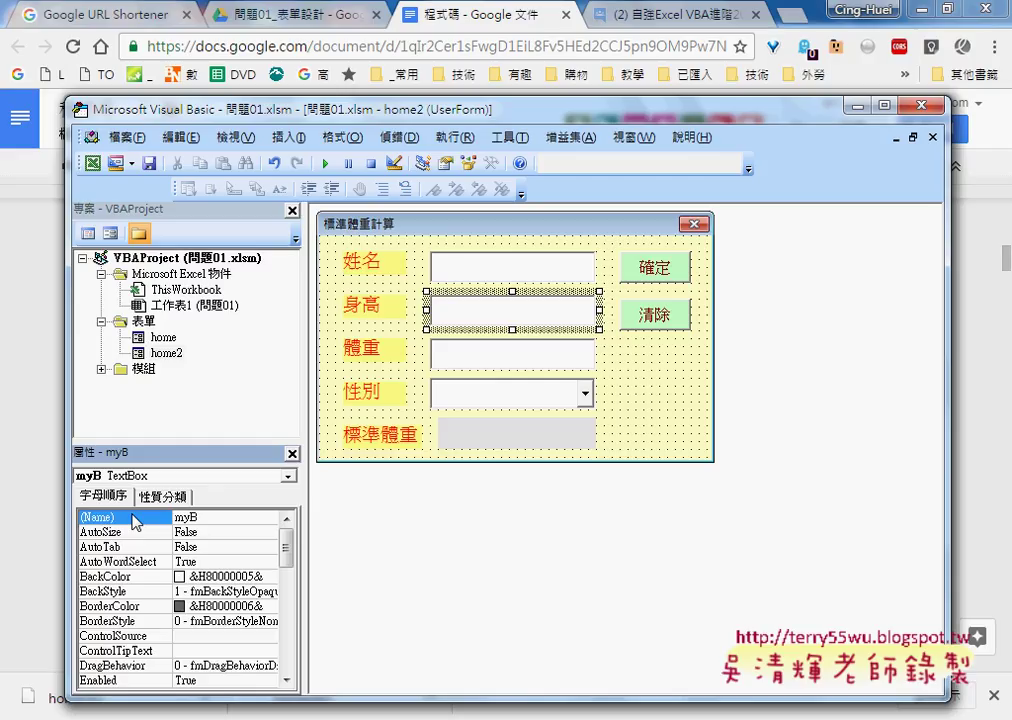
left_click_drag(189, 518, 155, 525)
left_click(500, 354)
double_click(232, 518)
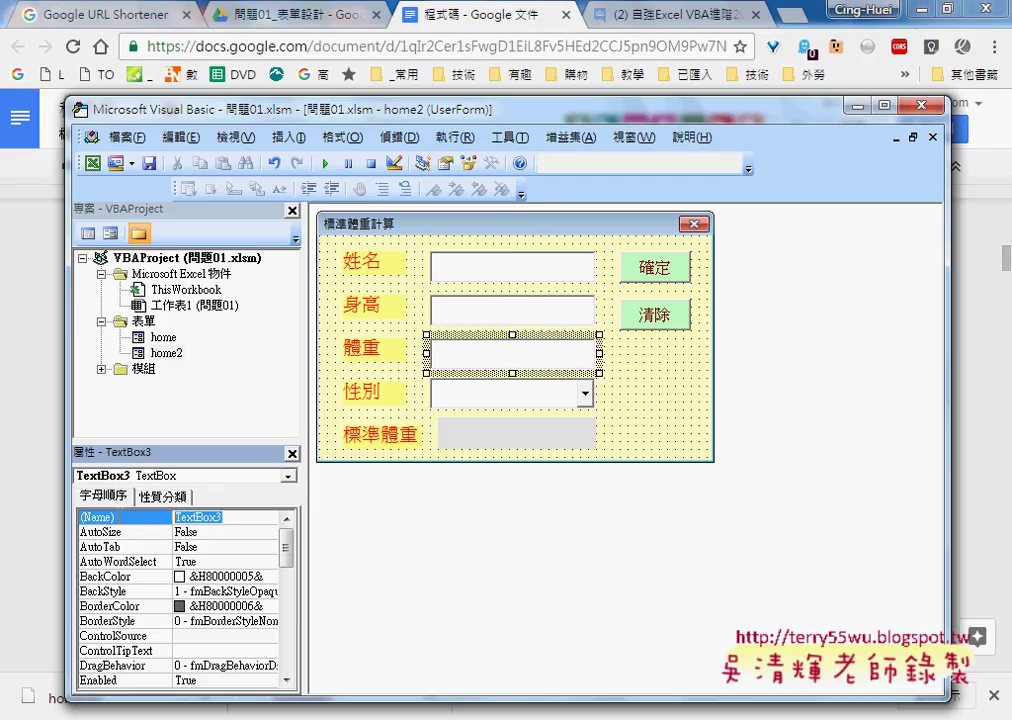
type("myC")
key("BackSpace")
key("BackSpace")
key("BackSpace")
Step: Name the 性別 combo box myD and the 標準體重 result label myL
left_click(470, 395)
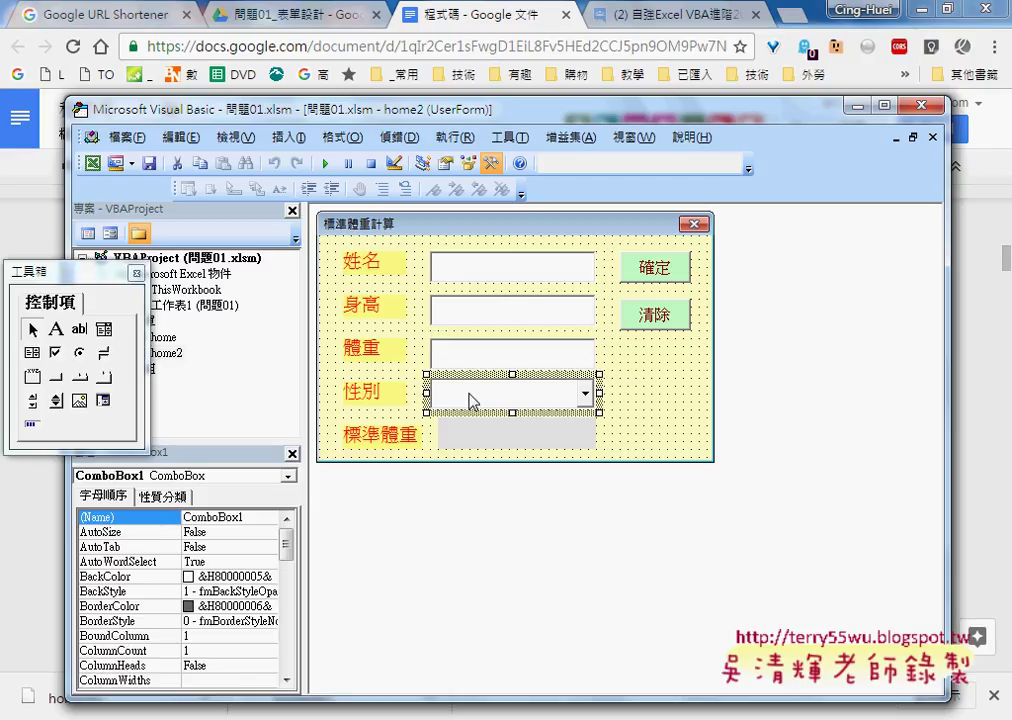
left_click(85, 517)
type("my")
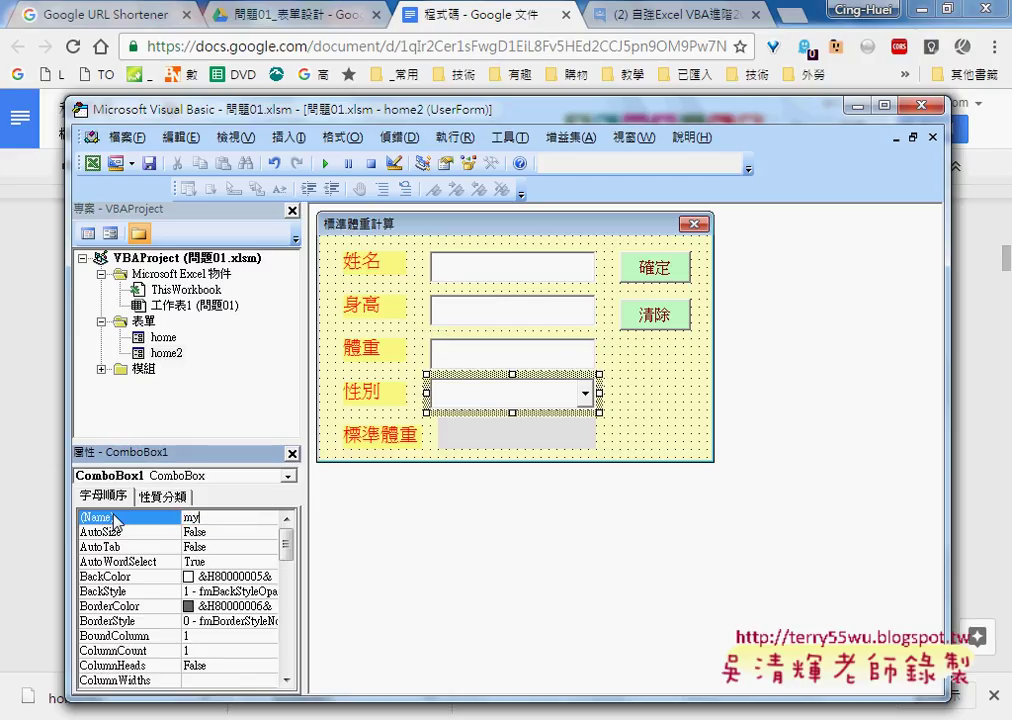
type("D")
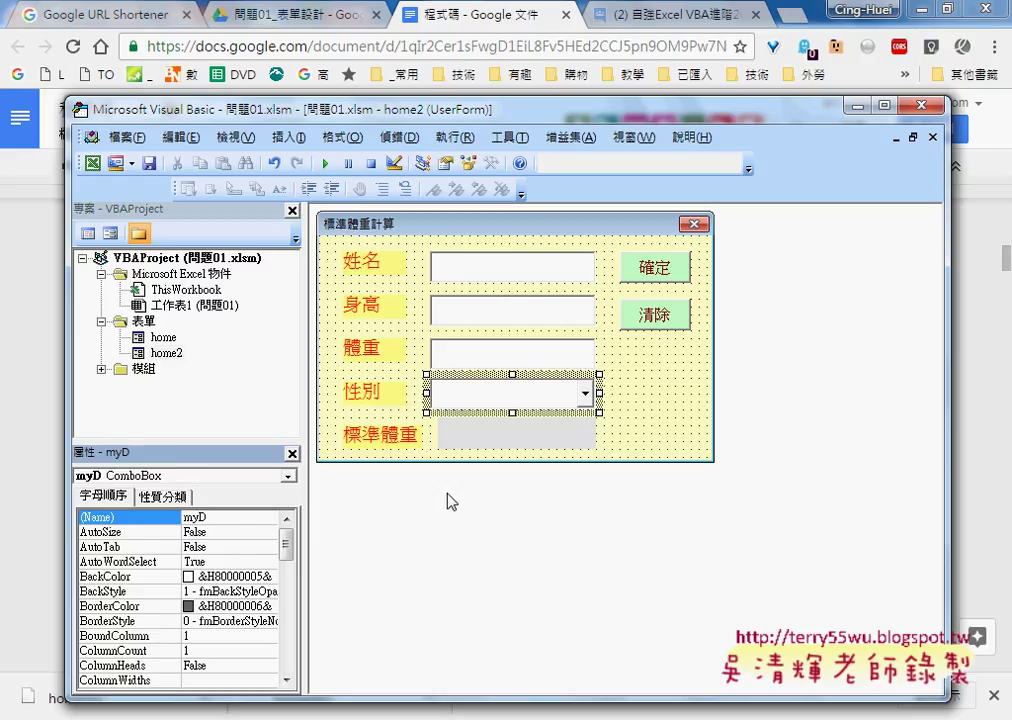
left_click(515, 440)
left_click(125, 517)
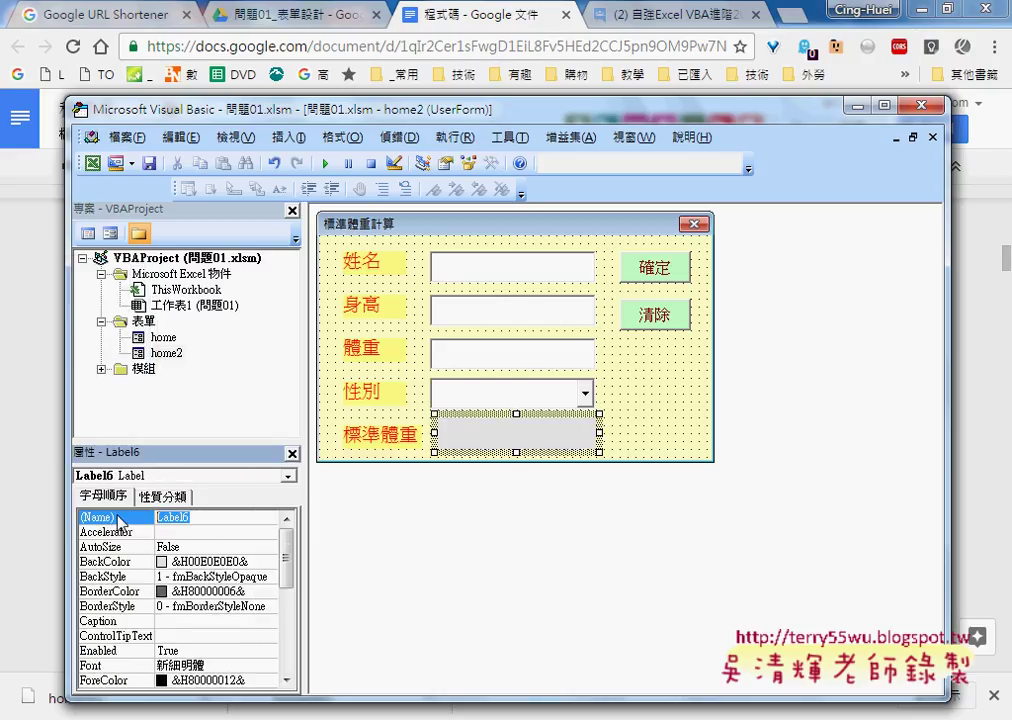
type("my")
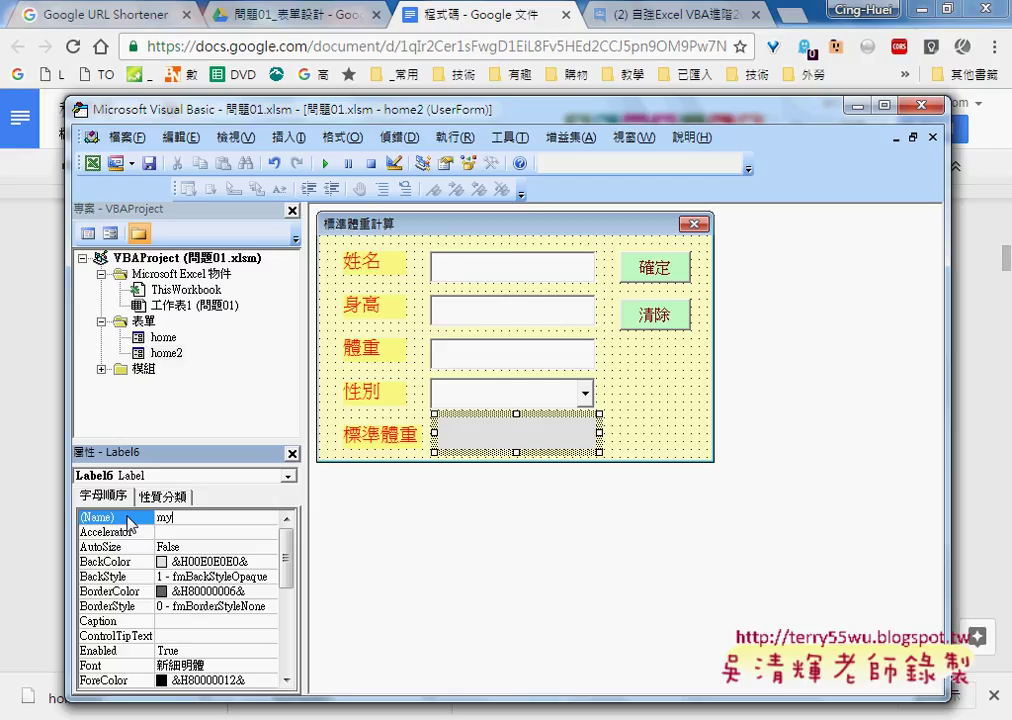
type("L")
key("Return")
Step: Rename the 確定 button to B1 and the 清除 button to B2
left_click(651, 264)
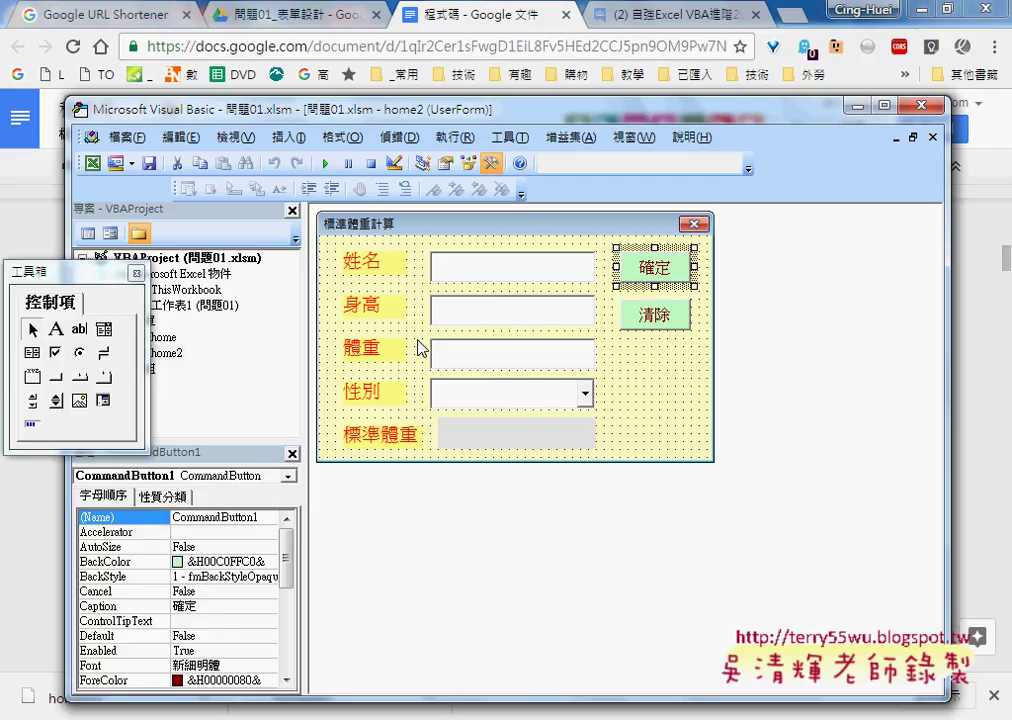
left_click(145, 519)
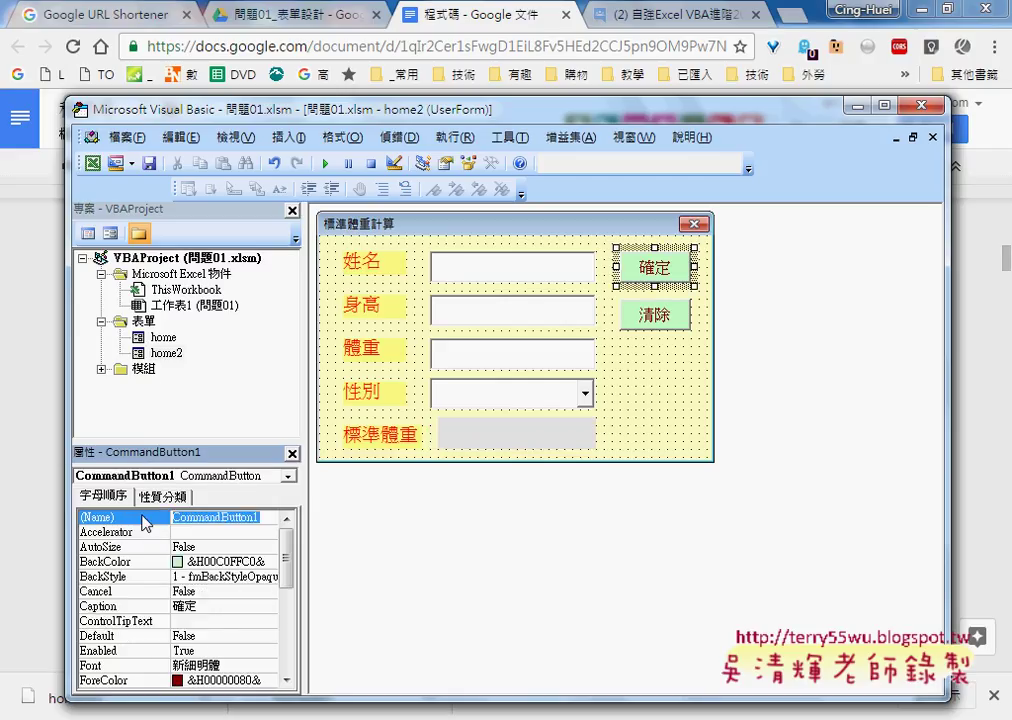
type("B1")
key("Return")
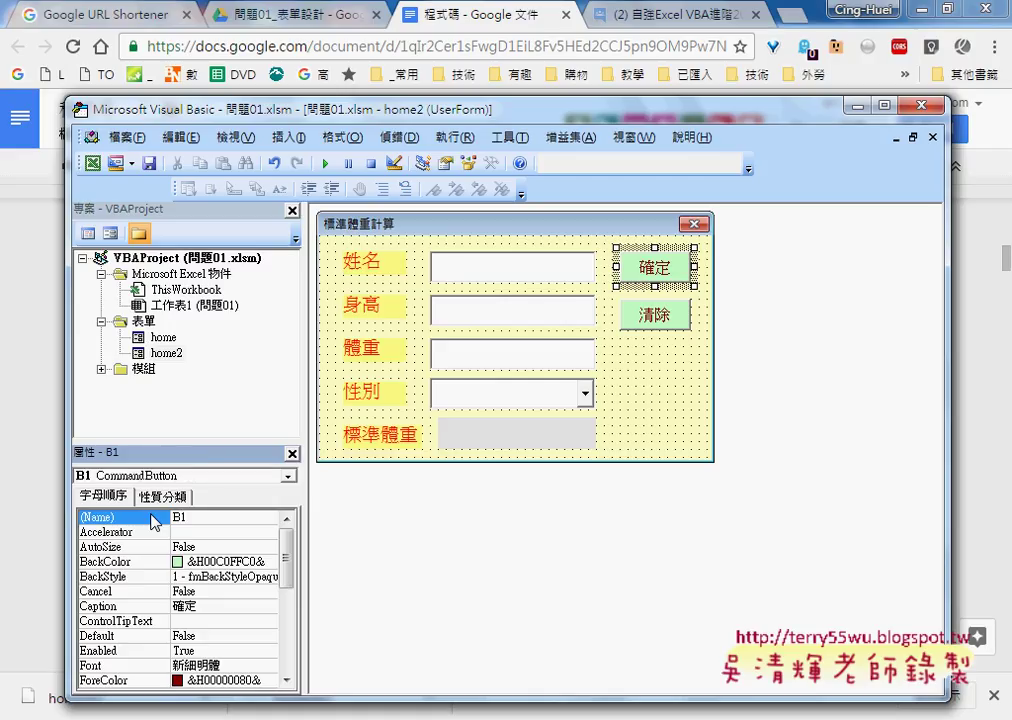
left_click(652, 314)
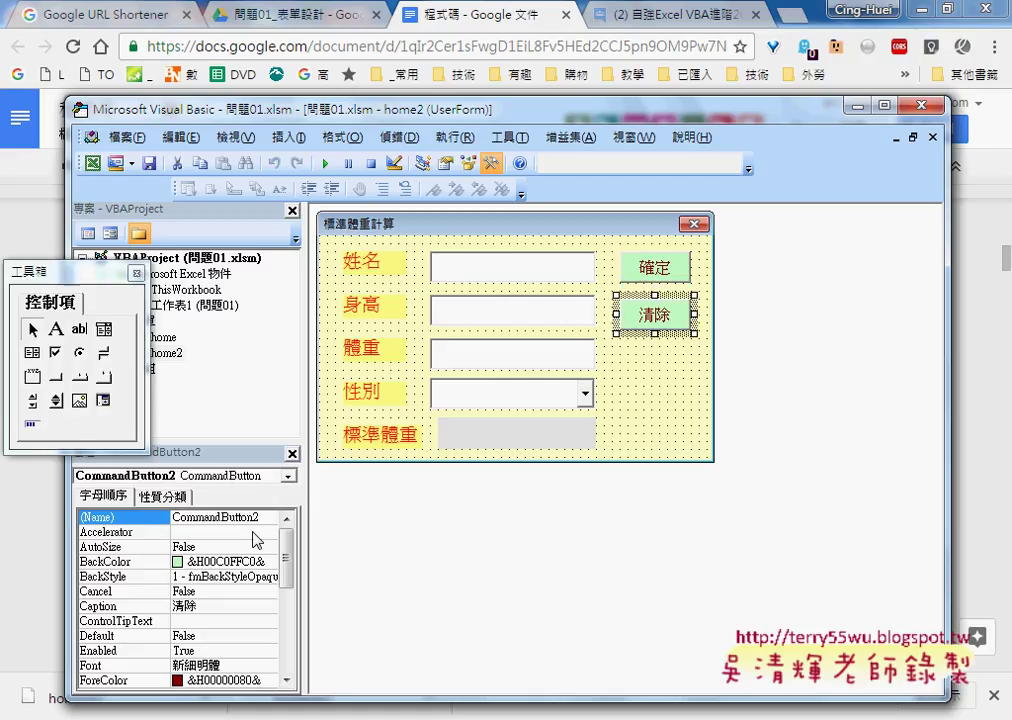
left_click(130, 519)
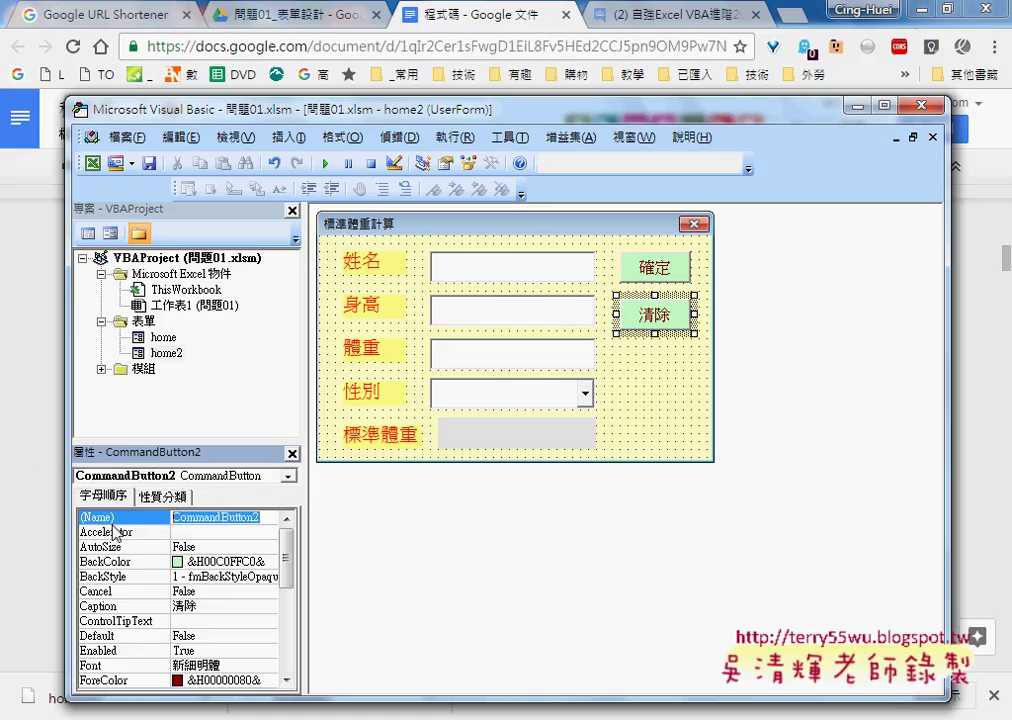
type("B2")
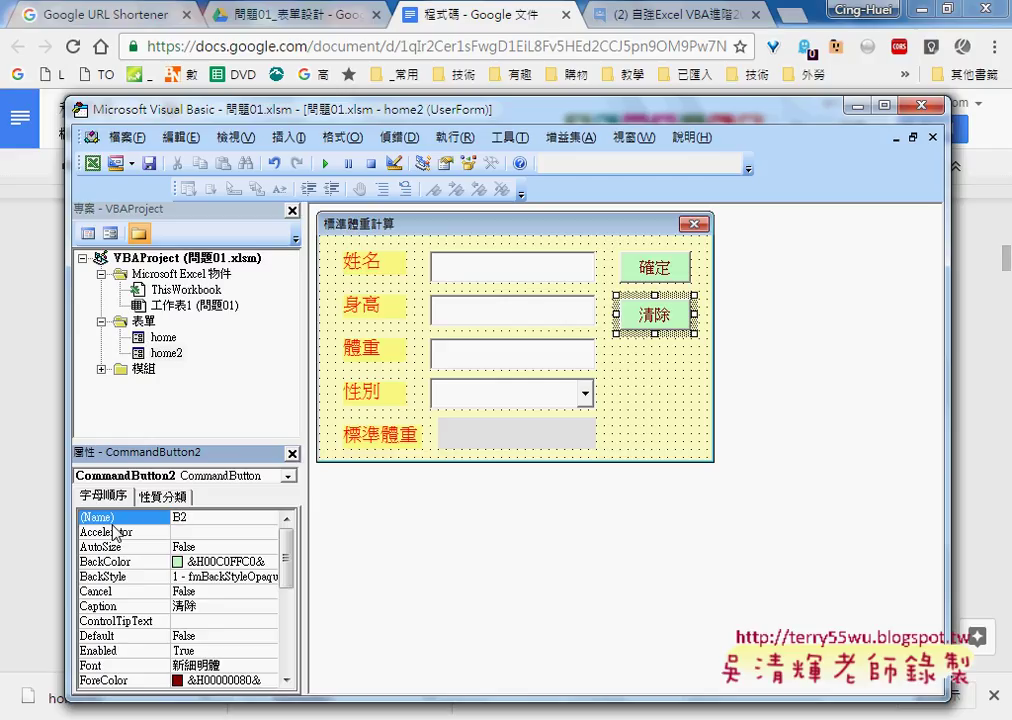
key("Return")
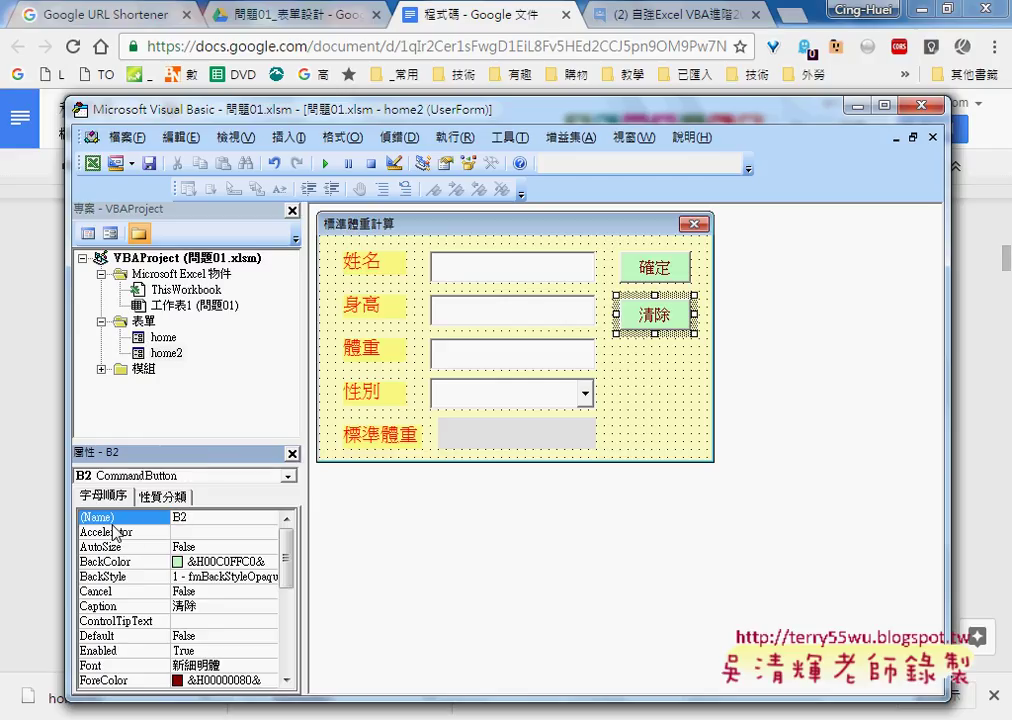
Step: Open the UserForm_Activate code and verify the gender combo box is named myD
double_click(656, 394)
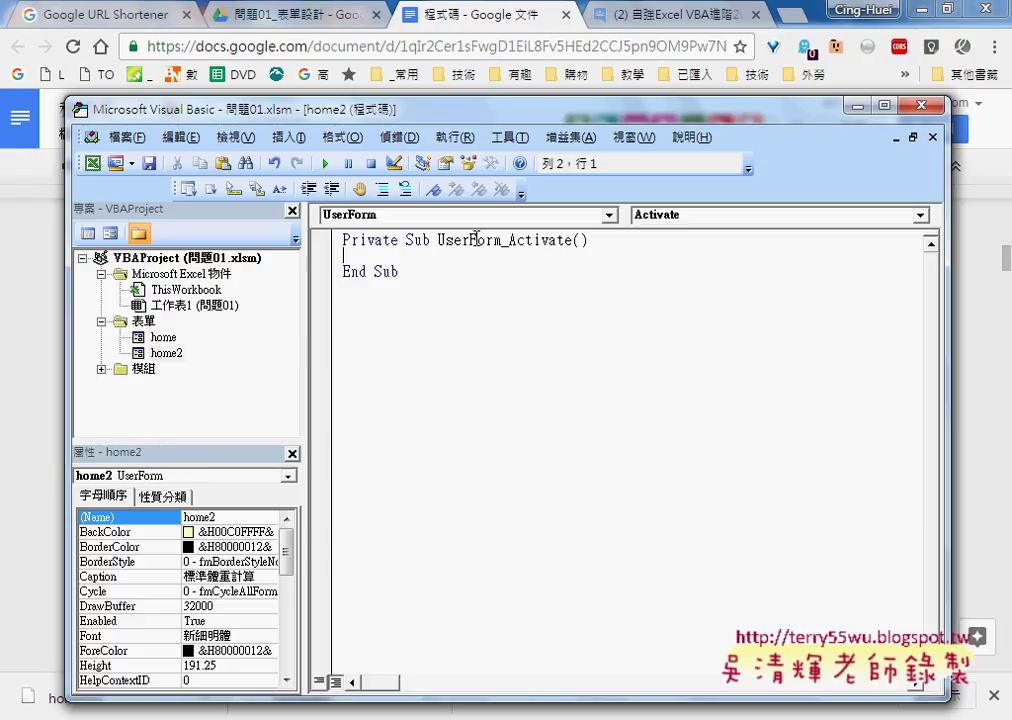
left_click_drag(509, 240, 571, 244)
left_click(508, 258)
key("Tab")
double_click(160, 353)
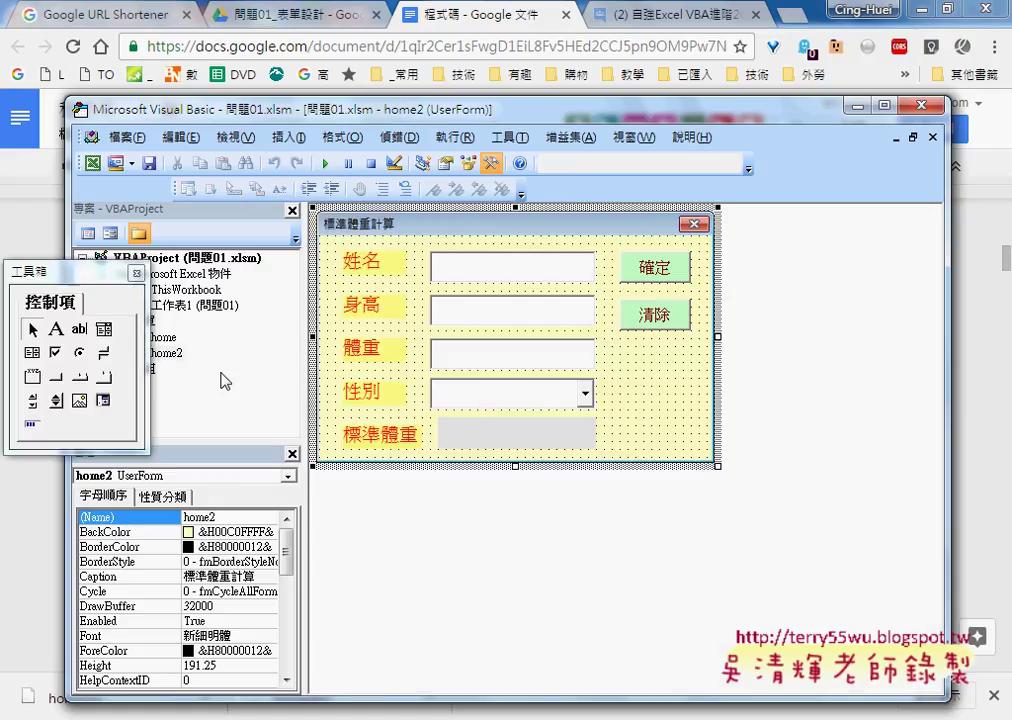
left_click(487, 407)
left_click(185, 520)
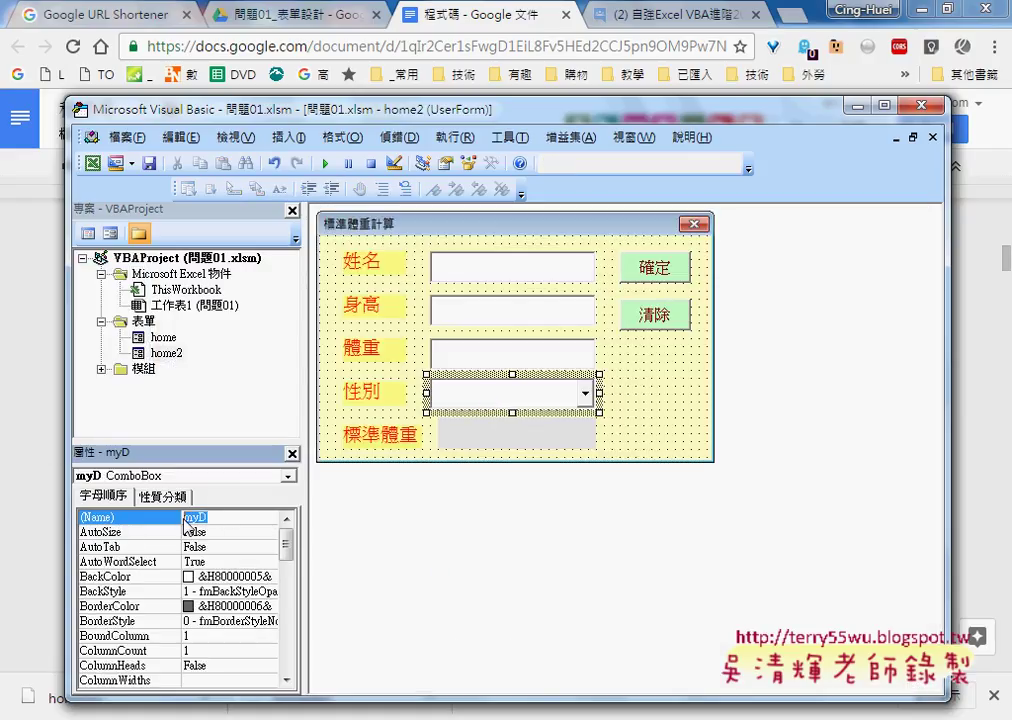
key("F7")
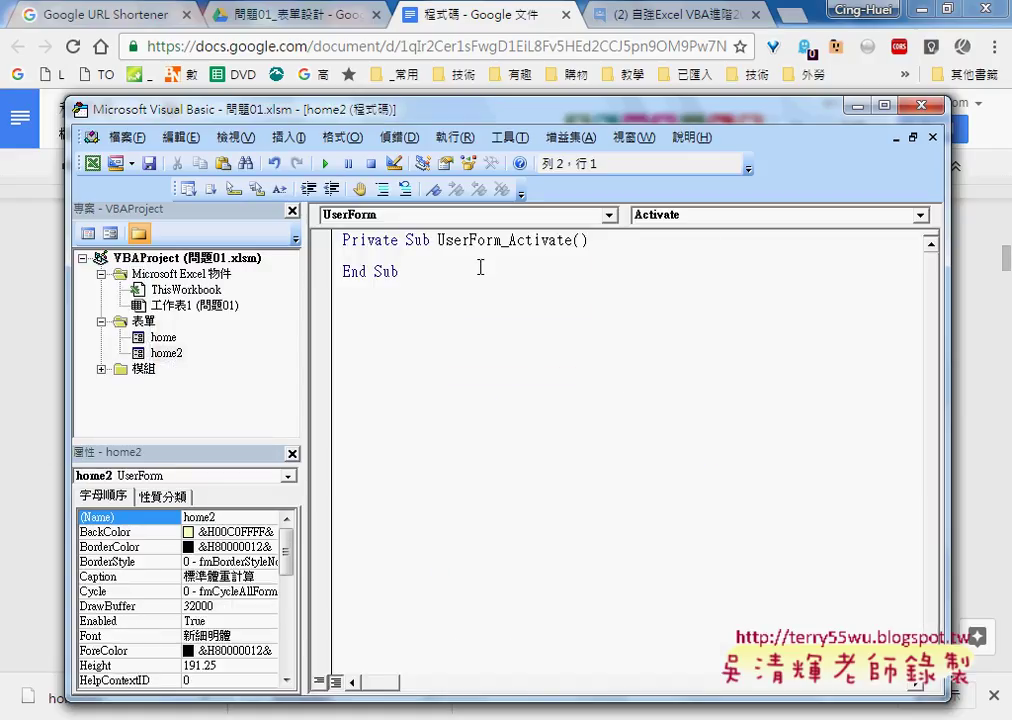
Step: Write the line myD.AddItem "男" inside UserForm_Activate
key("Tab")
type("yD")
type(".")
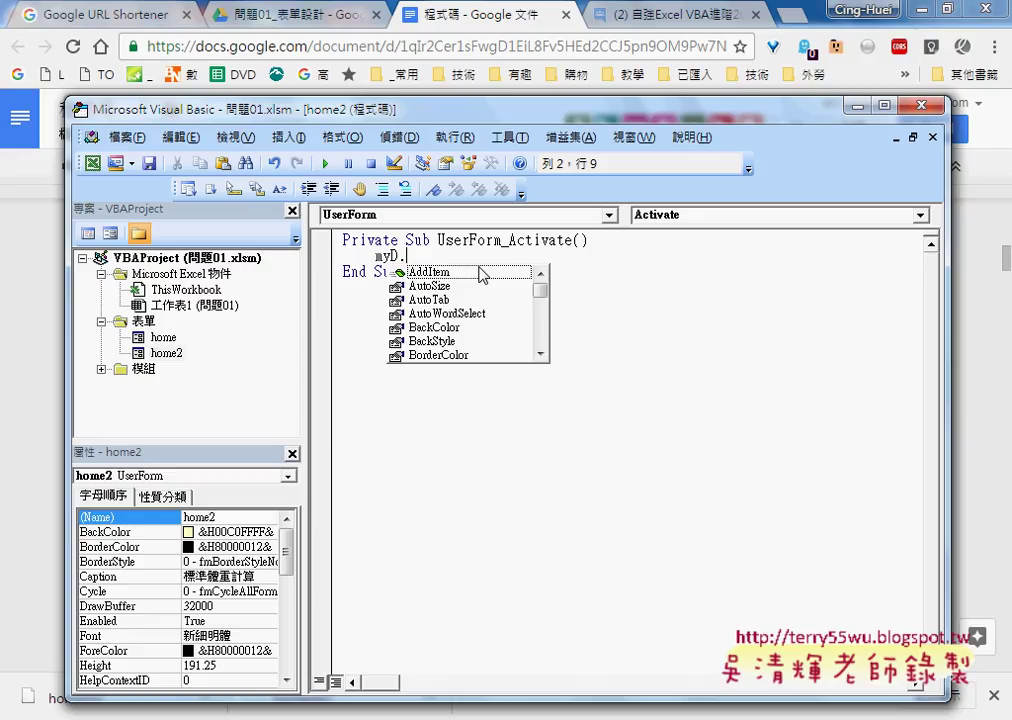
left_click(482, 274)
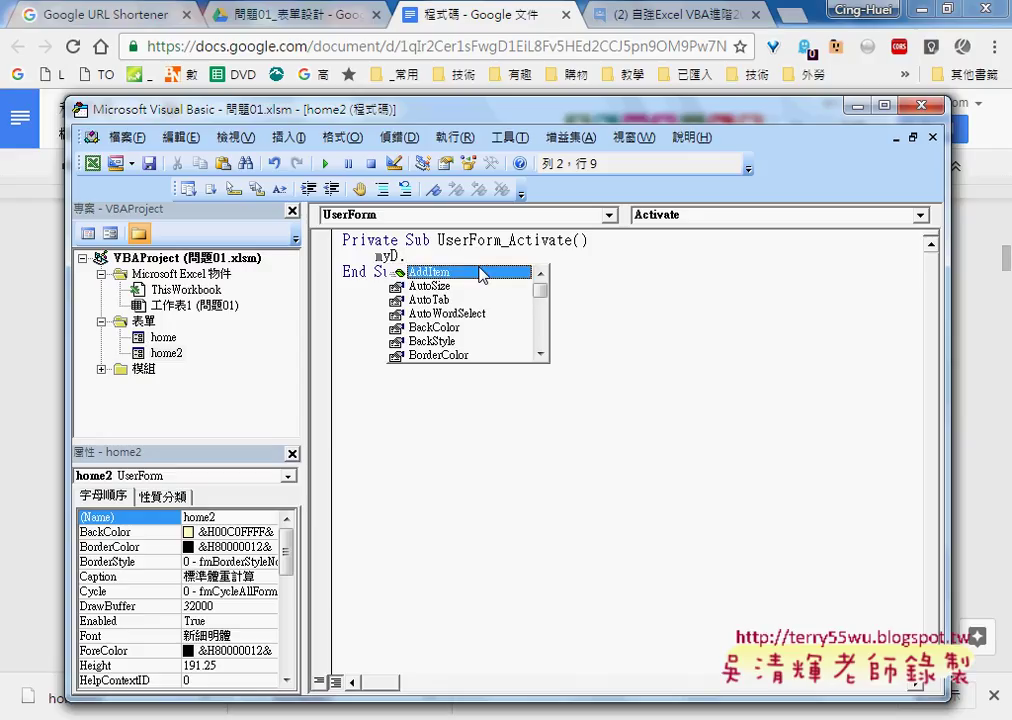
type("\"\"")
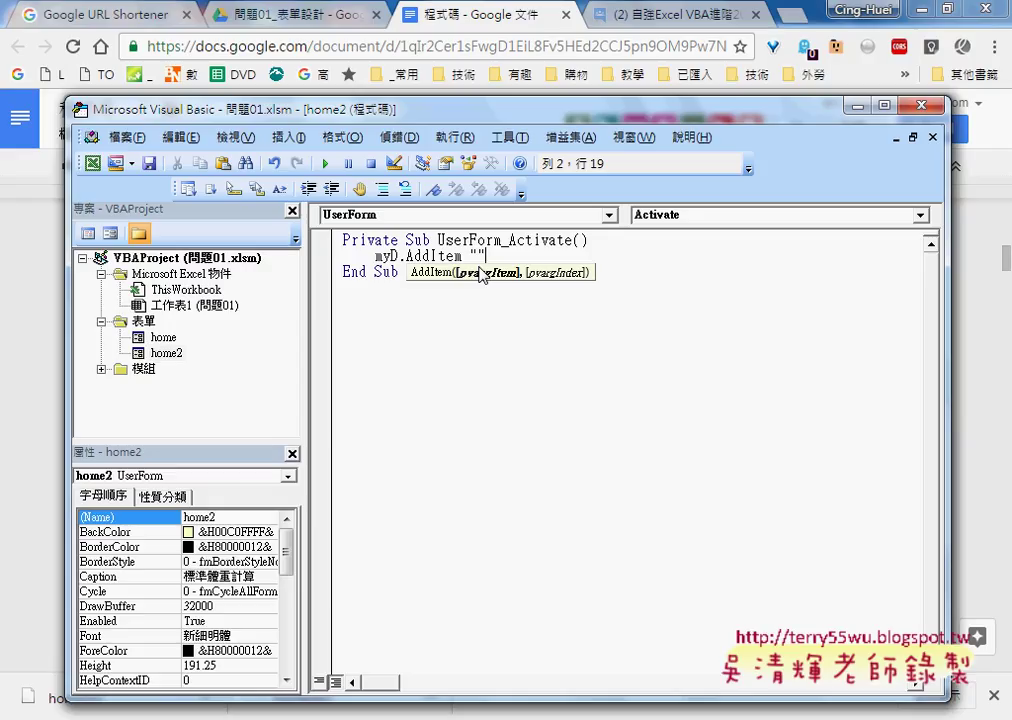
key("ctrl+space")
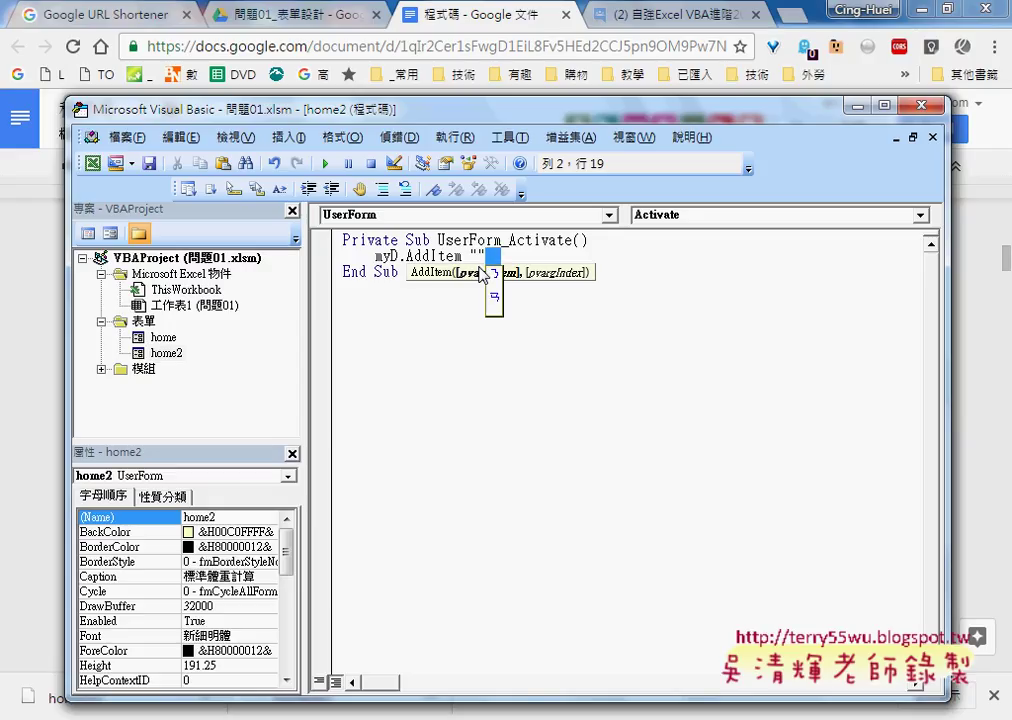
key("BackSpace")
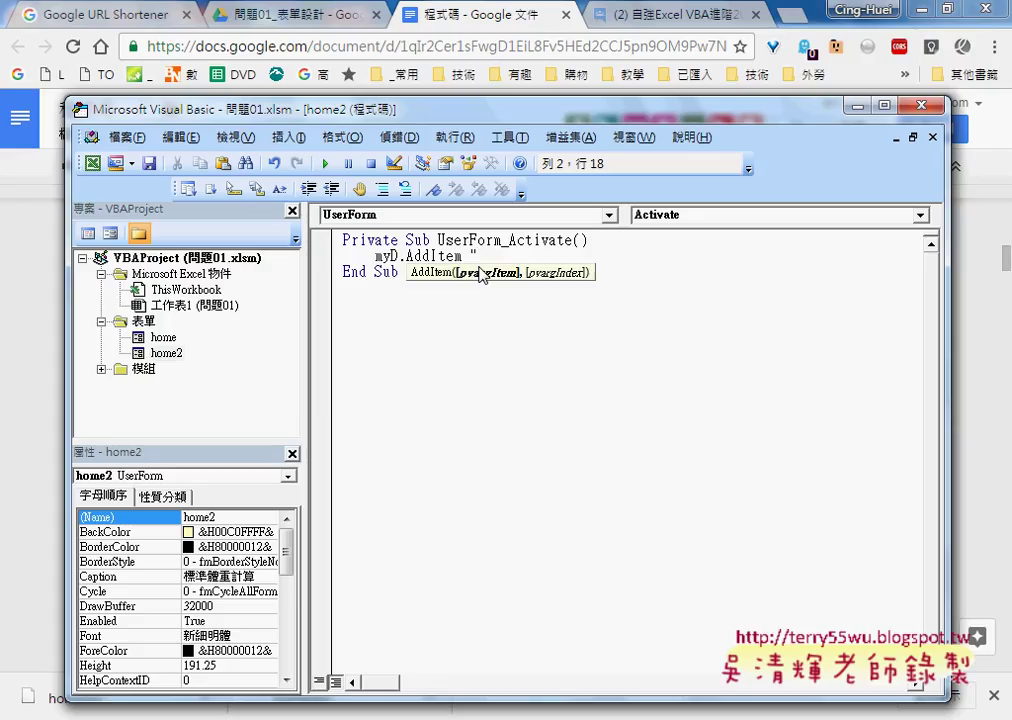
type("男\"")
Step: Duplicate the AddItem line and change it to add "女"
key("shift+Home")
key("ctrl+c")
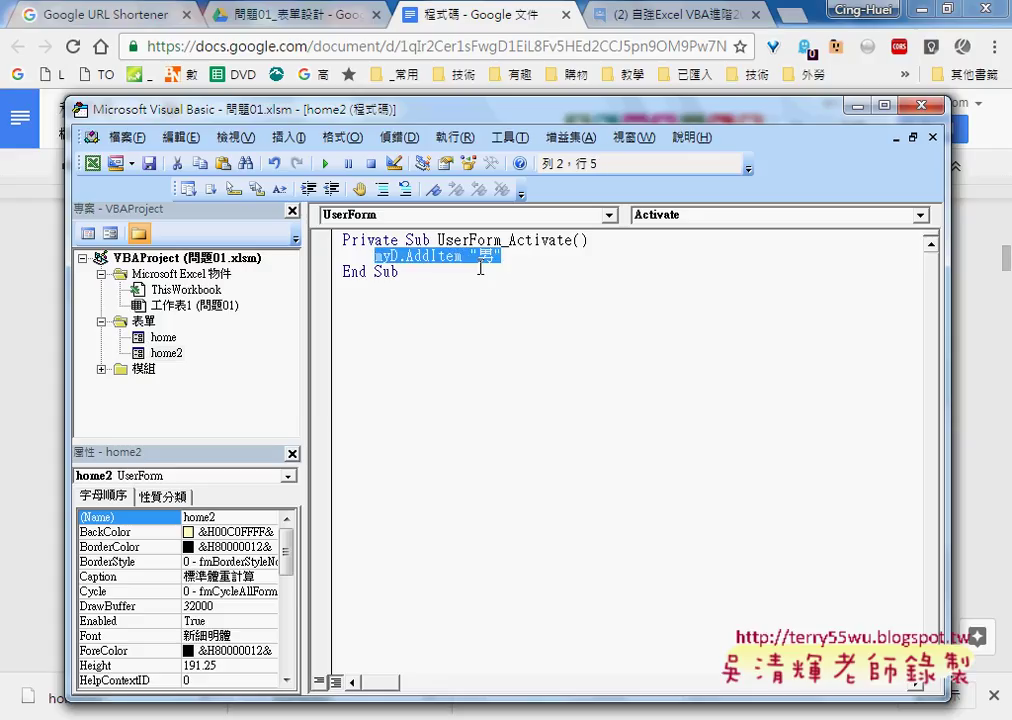
key("End")
key("Return")
key("ctrl+v")
double_click(485, 271)
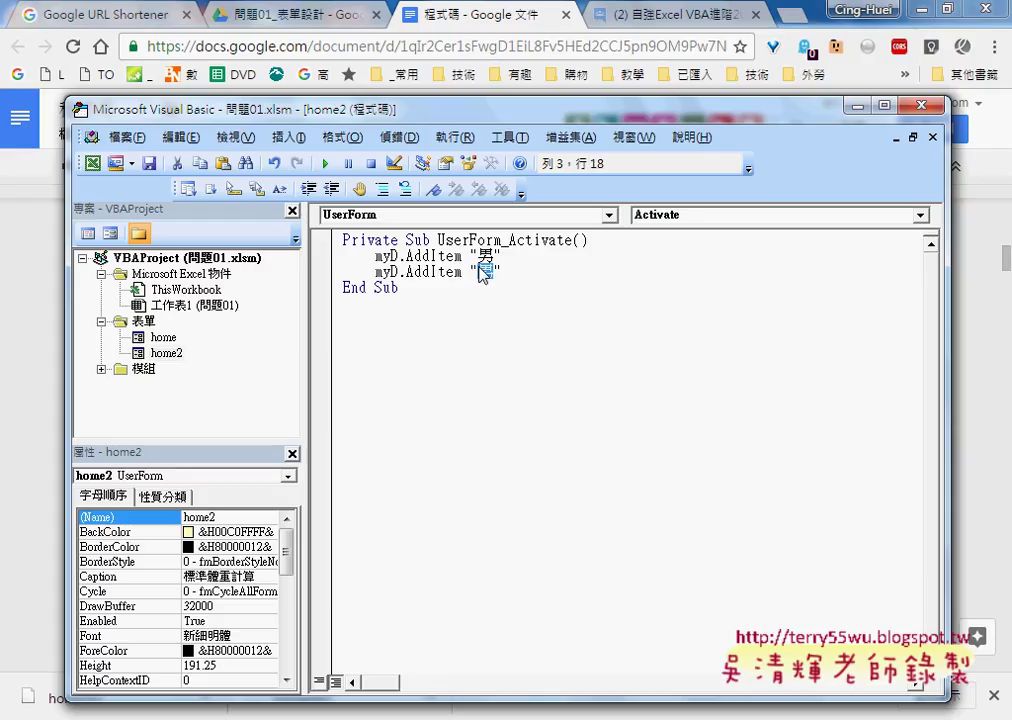
type("sm3")
key("Return")
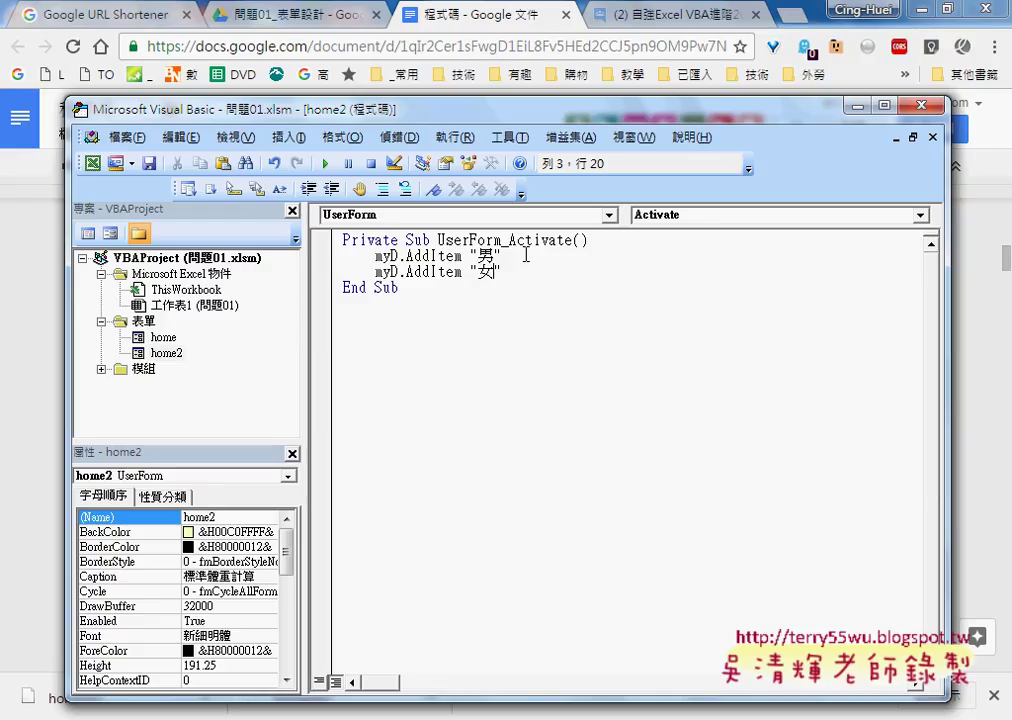
left_click_drag(509, 240, 571, 240)
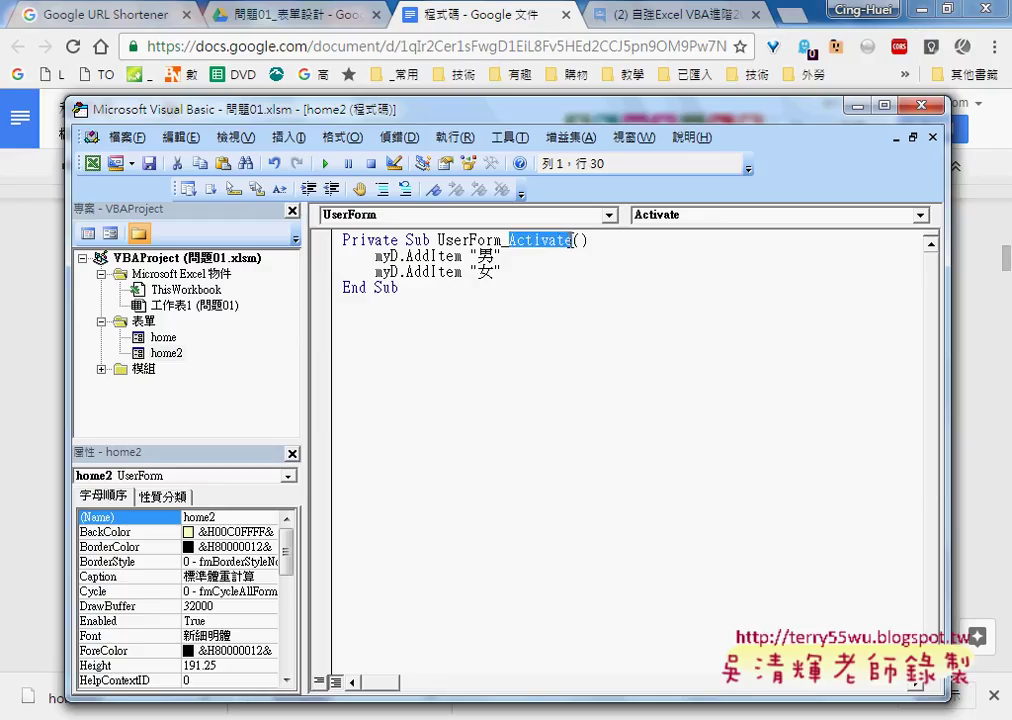
left_click_drag(505, 271, 343, 256)
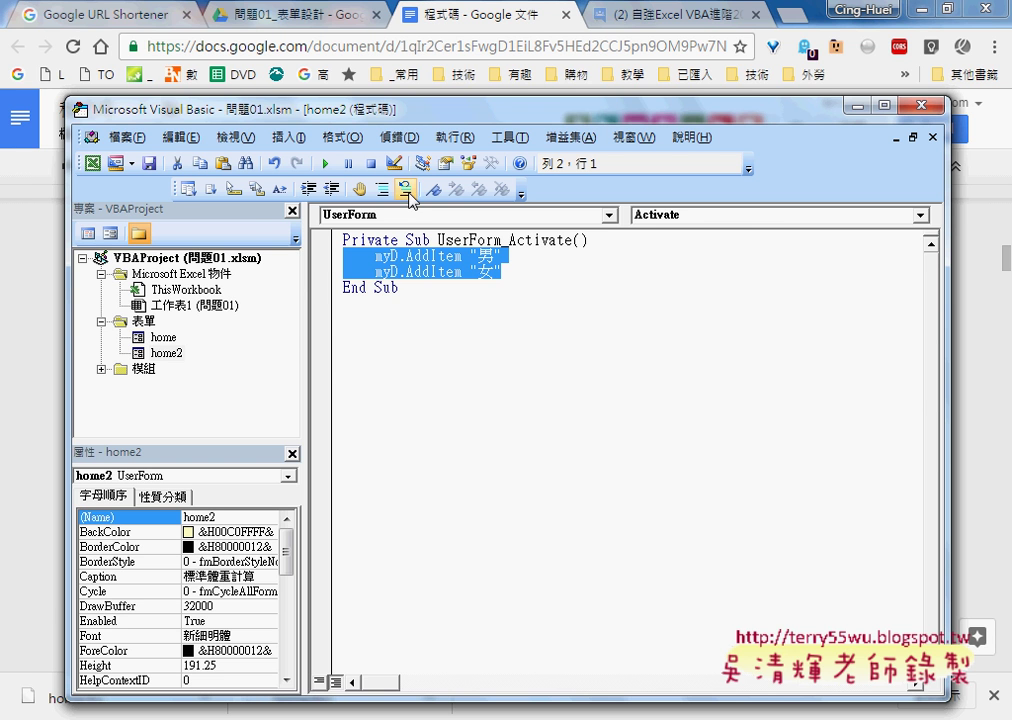
Step: Run the form, confirm the gender list shows 男 and 女, then close it and return to Excel
left_click(324, 163)
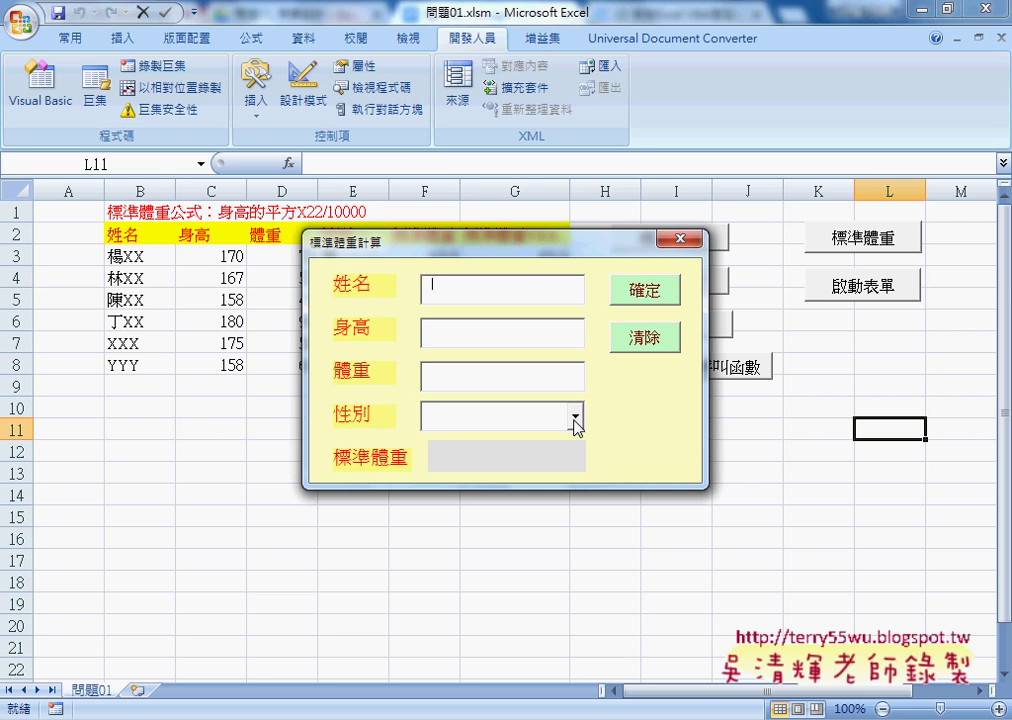
left_click(575, 416)
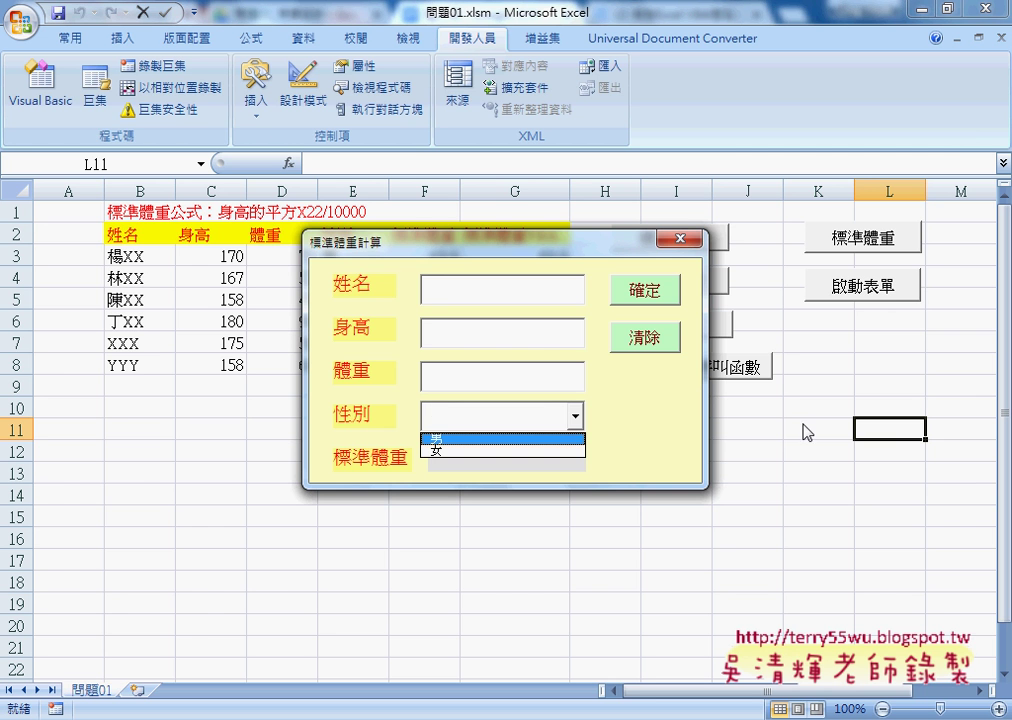
left_click(654, 342)
left_click(680, 238)
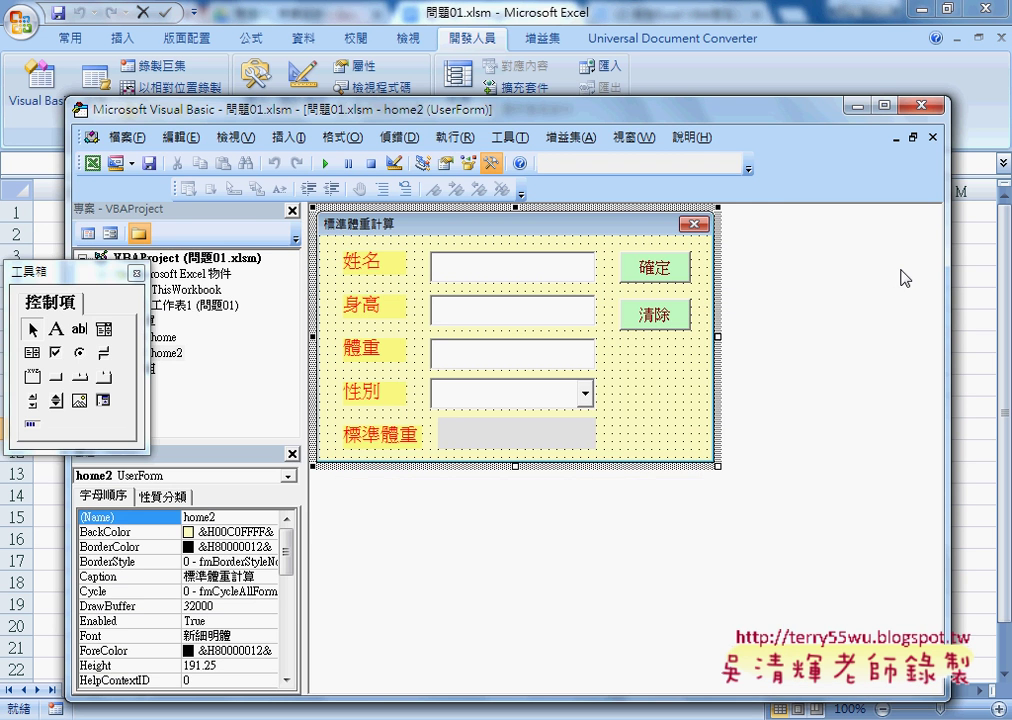
left_click(989, 255)
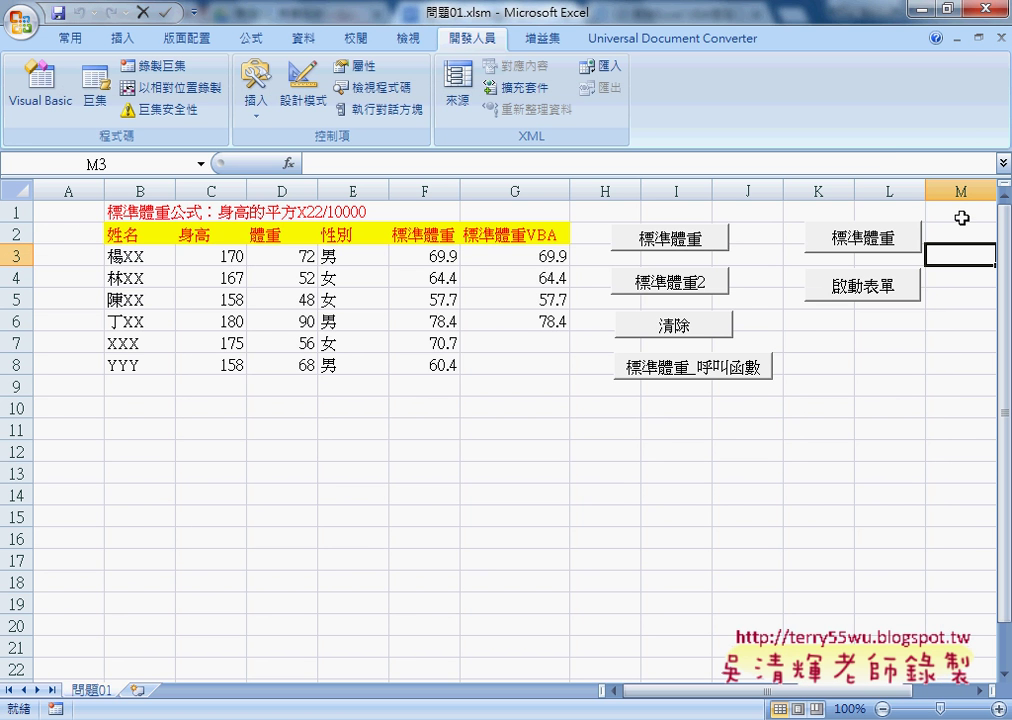
left_click(964, 216)
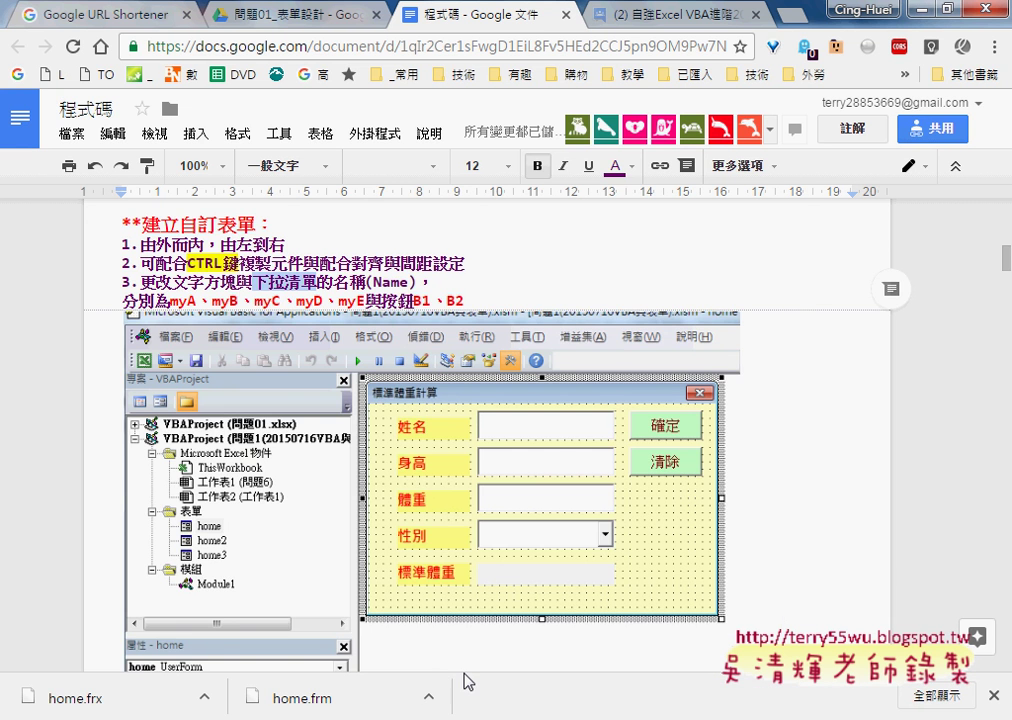
Step: Scroll the Google Docs notes to the UserForm_Activate example that reads list items from column Z
scroll(496, 542, "down", 3)
scroll(496, 542, "down", 3)
scroll(496, 542, "down", 3)
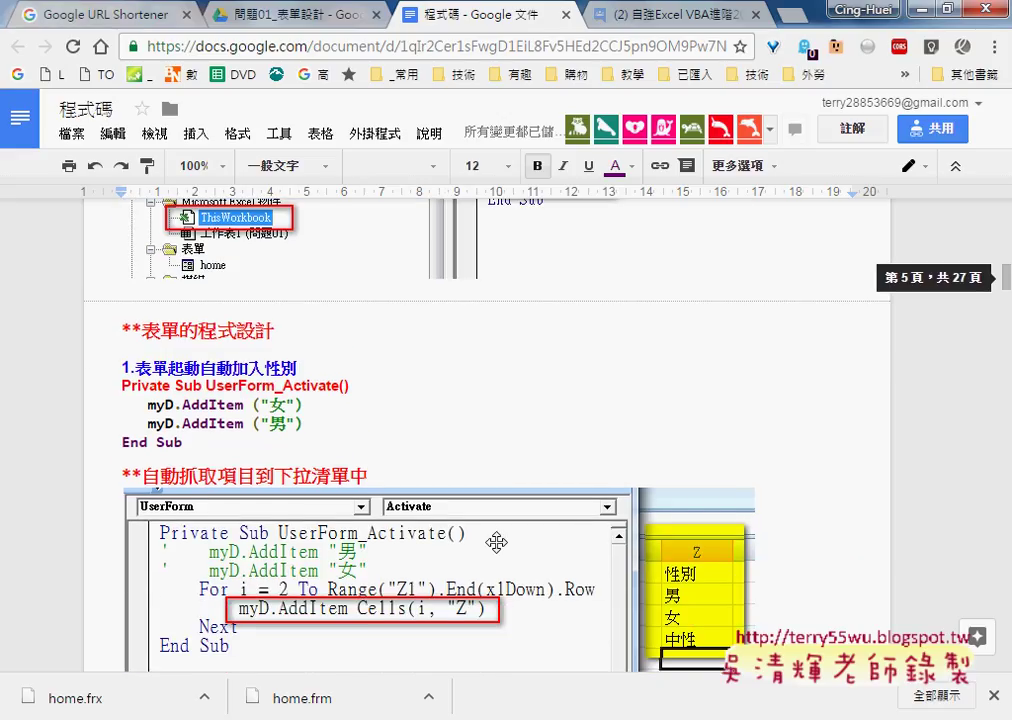
scroll(496, 542, "down", 1)
mouse_move(303, 386)
left_mouse_down()
mouse_move(134, 378)
mouse_move(124, 366)
left_mouse_up()
scroll(175, 356, "down", 1)
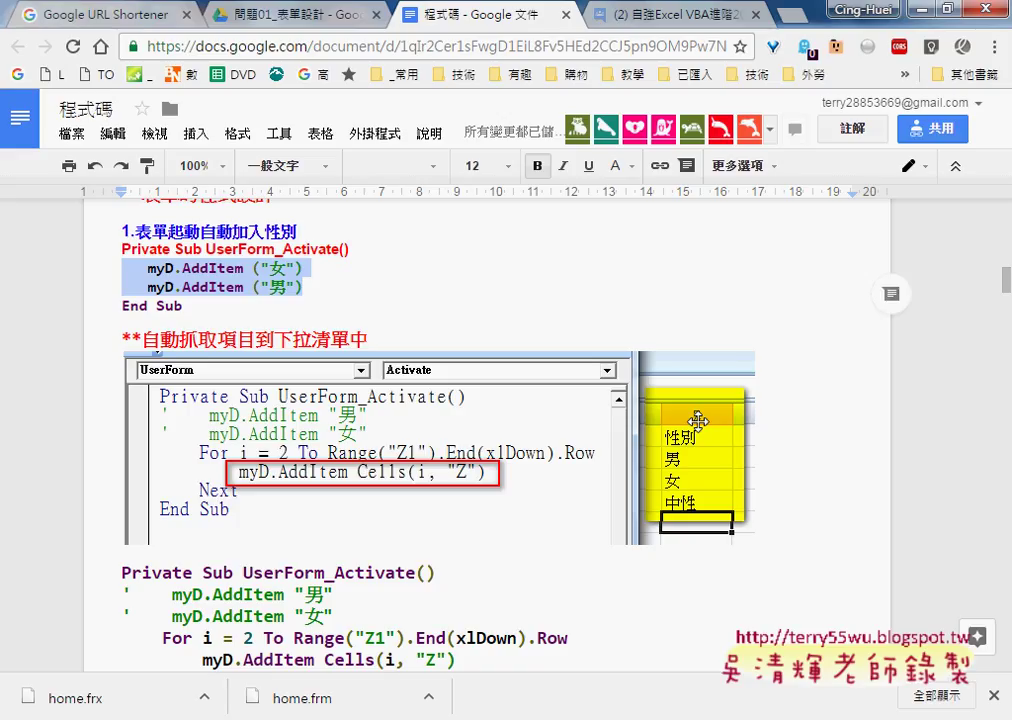
mouse_move(516, 717)
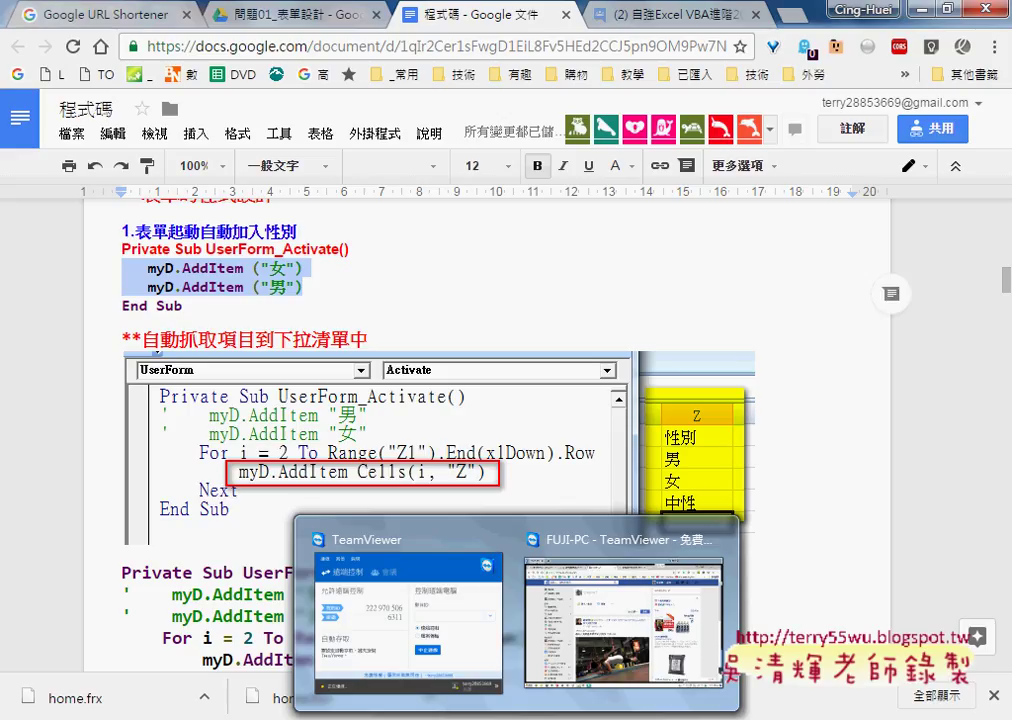
left_click(800, 572)
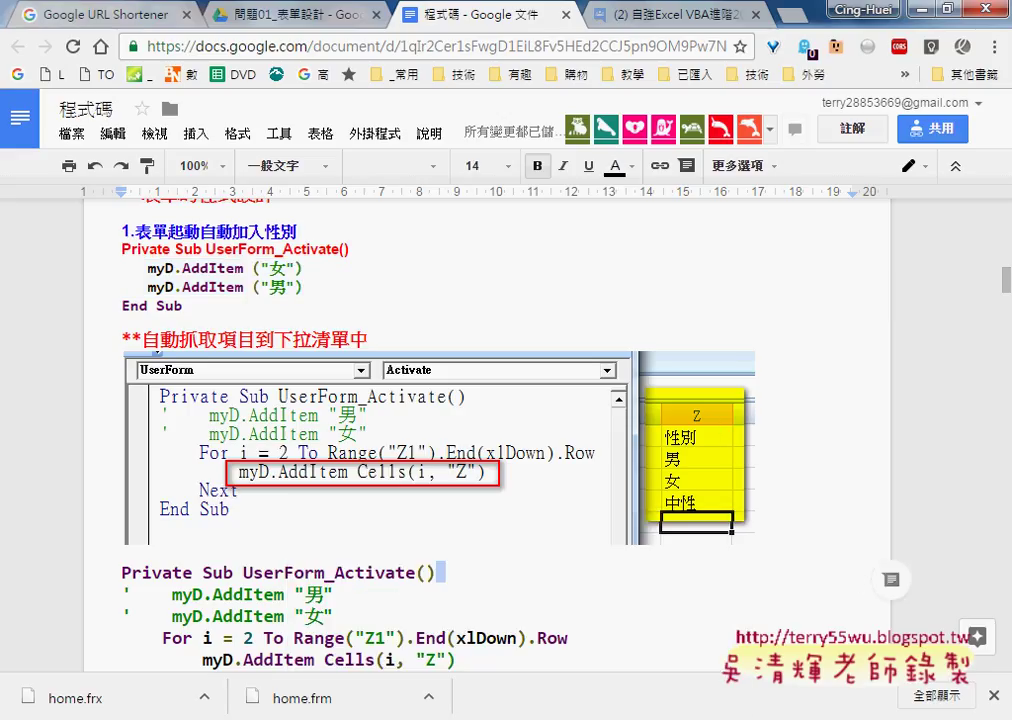
Step: On the 問題01 sheet, enter 性別 in Z1, 男 in Z2 and 女 in Z3
mouse_move(395, 715)
left_click(328, 643)
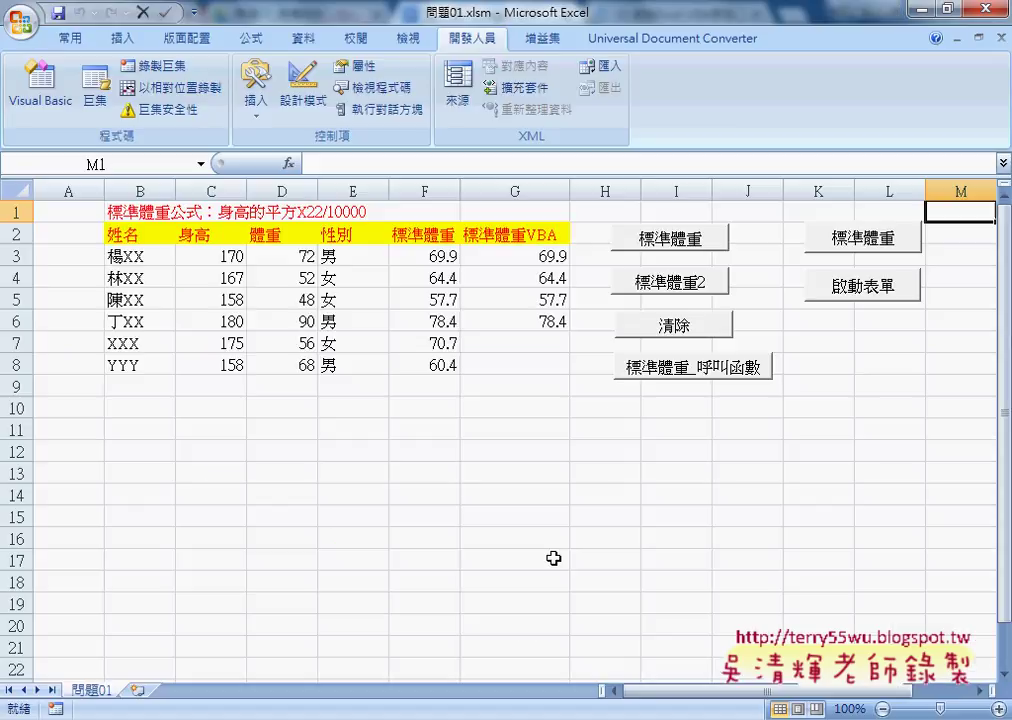
left_click_drag(884, 700, 978, 694)
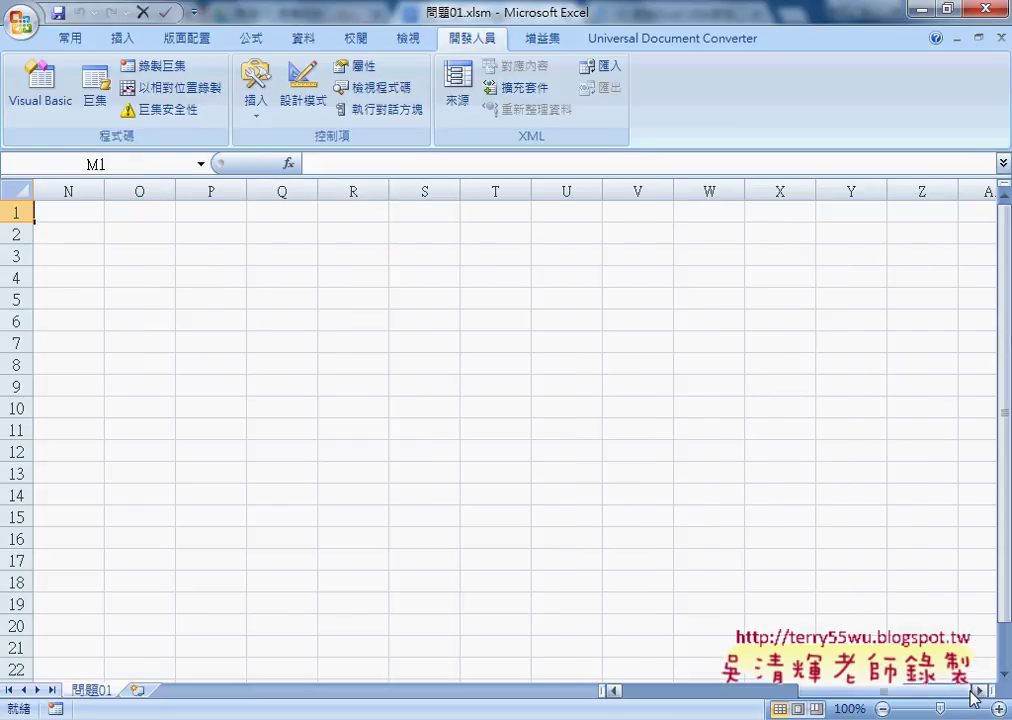
left_click(927, 213)
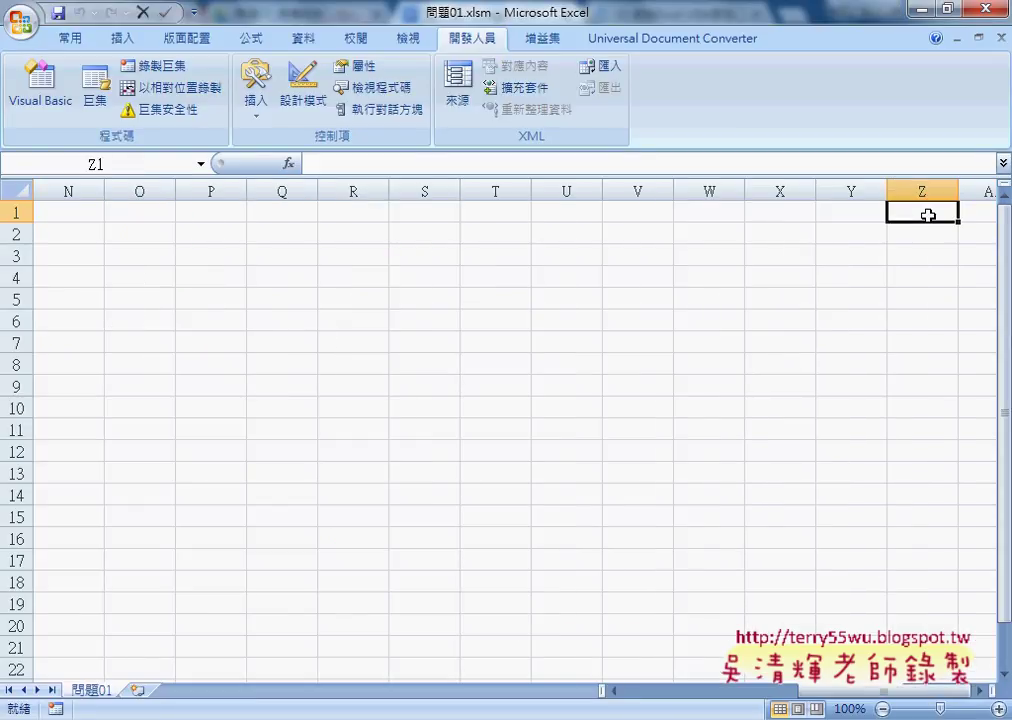
type("ㄒㄥ")
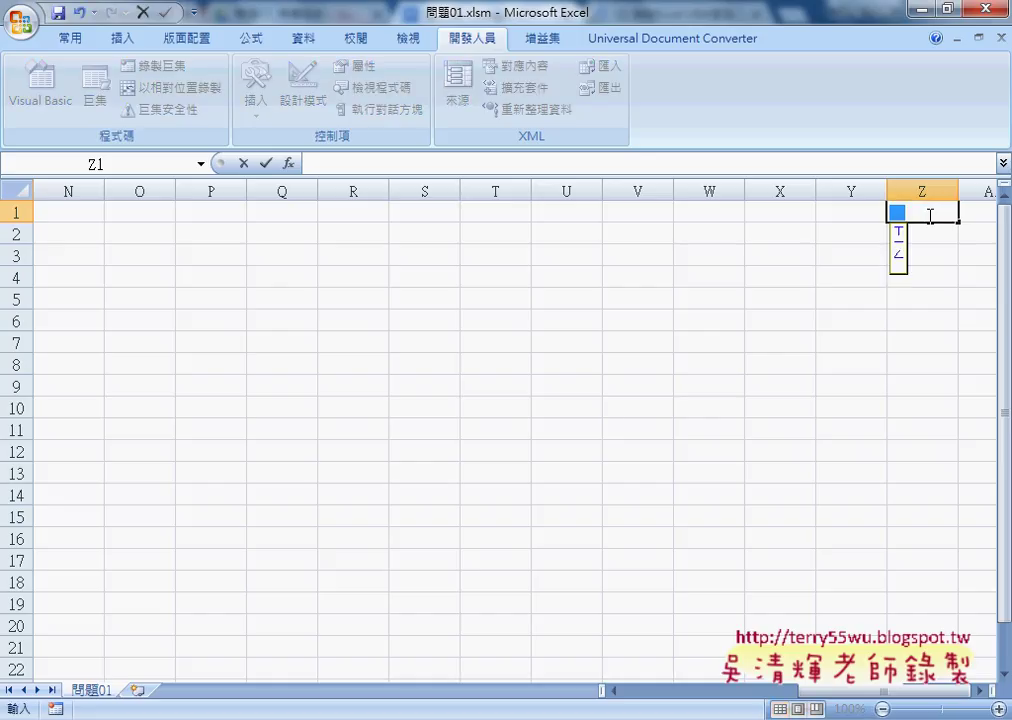
type("性")
type("別")
key("Return")
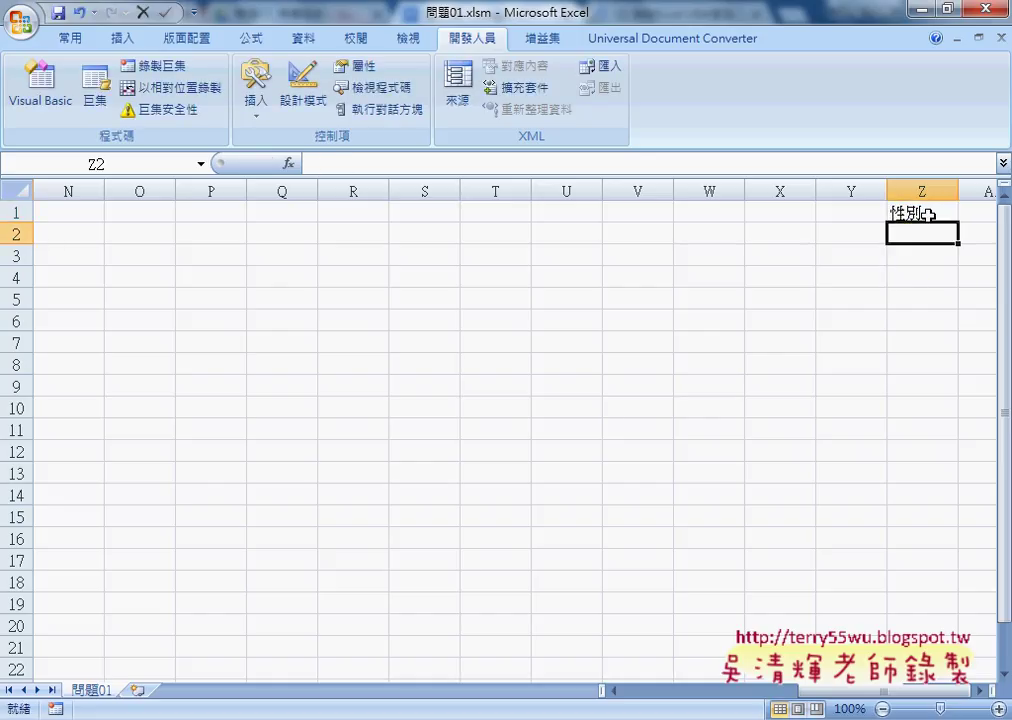
type("男")
key("Return")
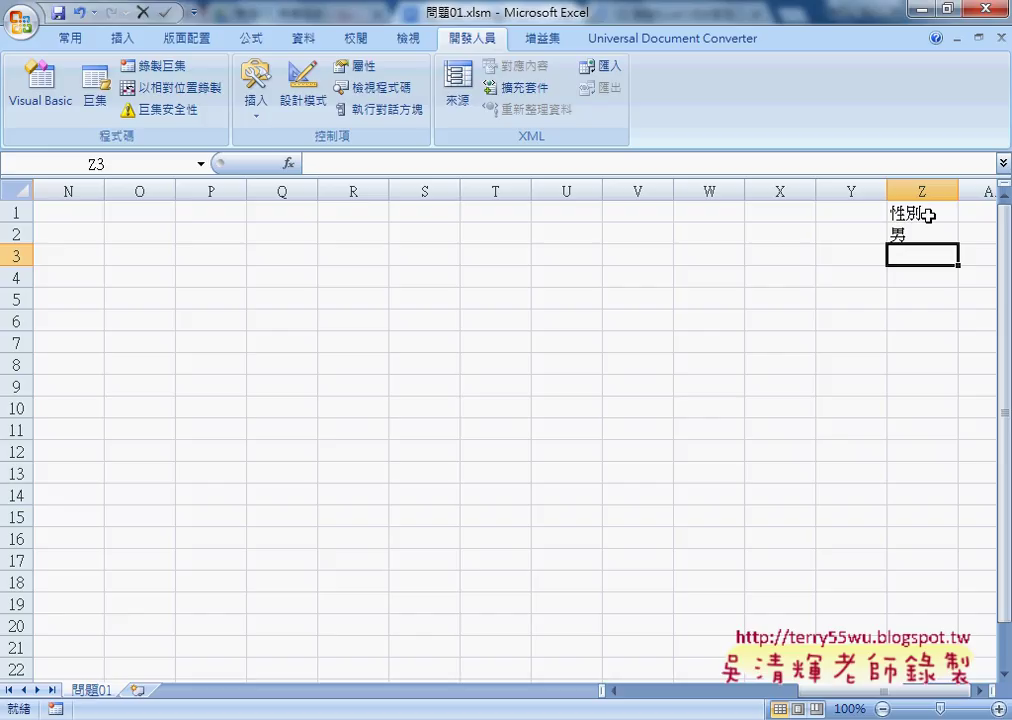
type("女")
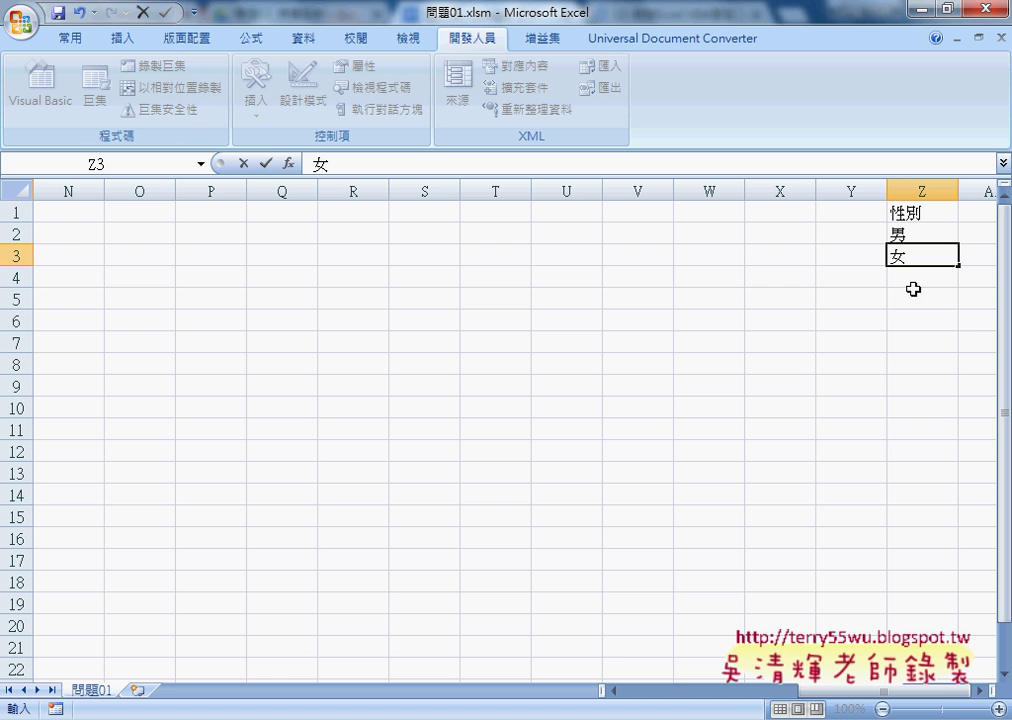
left_click_drag(903, 233, 905, 255)
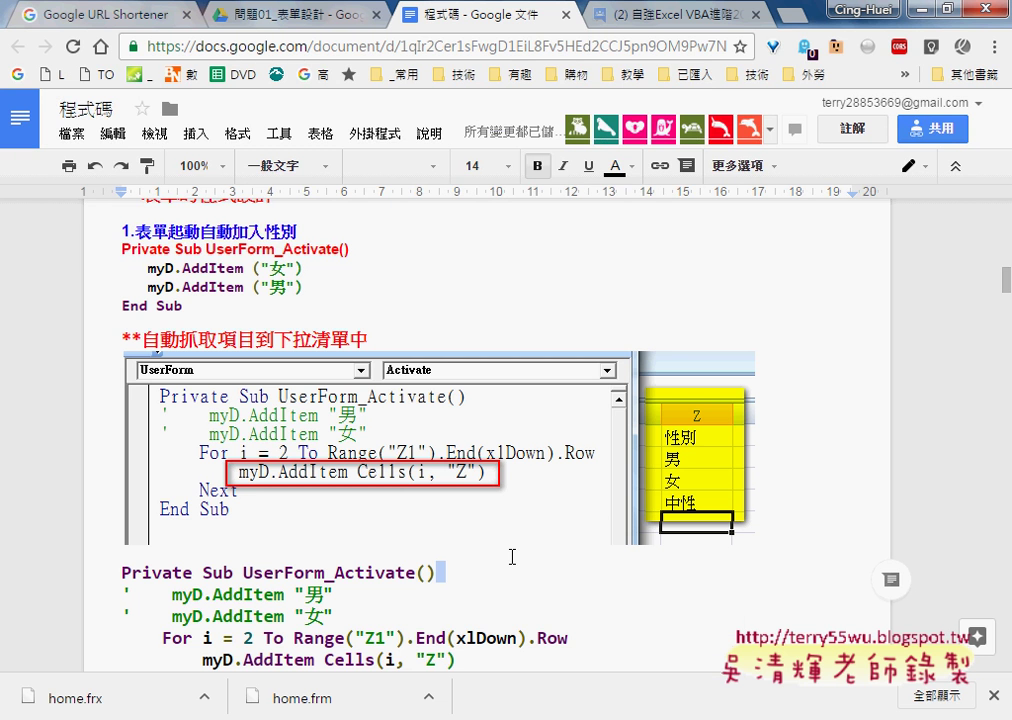
Step: Select the For…Next loop in the notes that adds column Z entries to myD
scroll(510, 556, "down", 2)
scroll(512, 545, "down", 2)
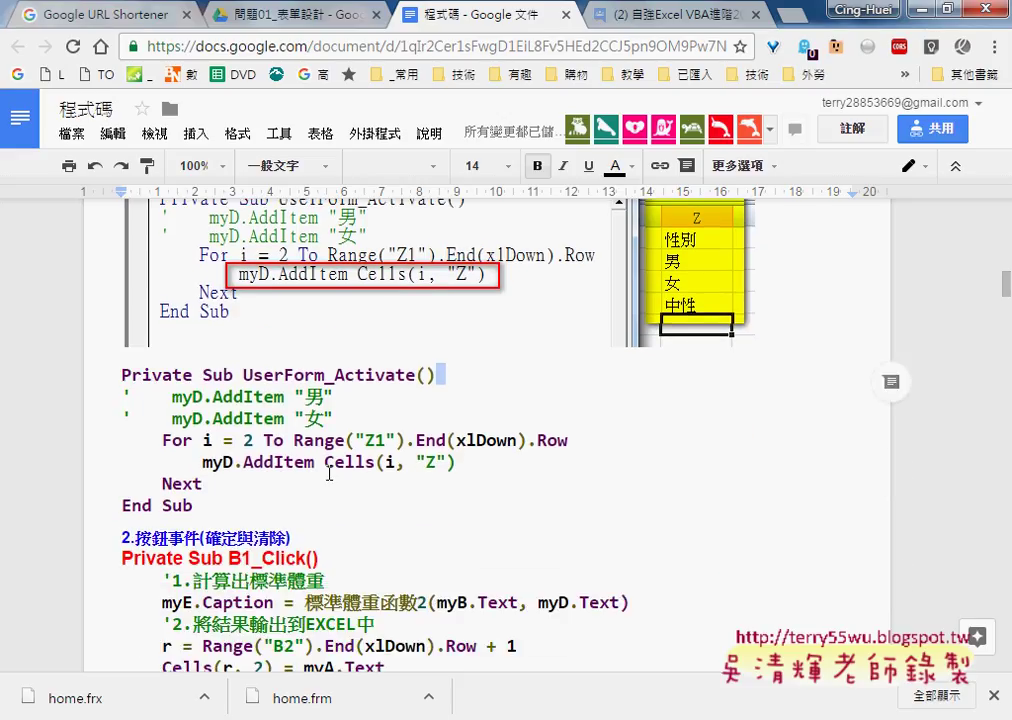
left_click(204, 483)
left_click(117, 445, "shift")
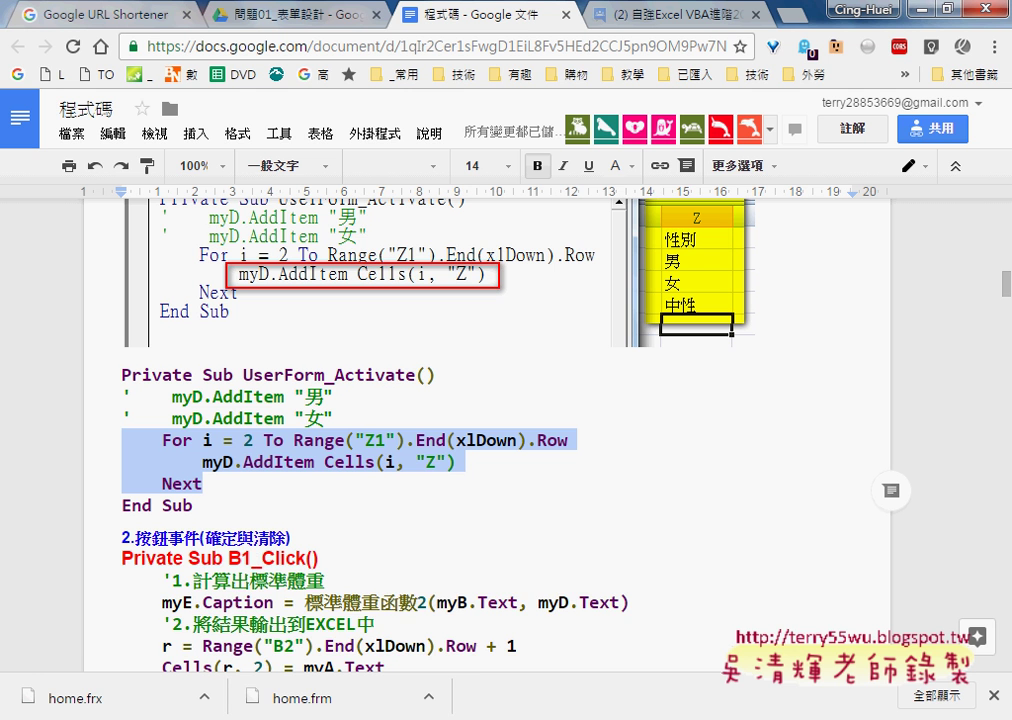
Step: Comment out the two fixed AddItem lines and paste the For…Next loop below them
mouse_move(455, 719)
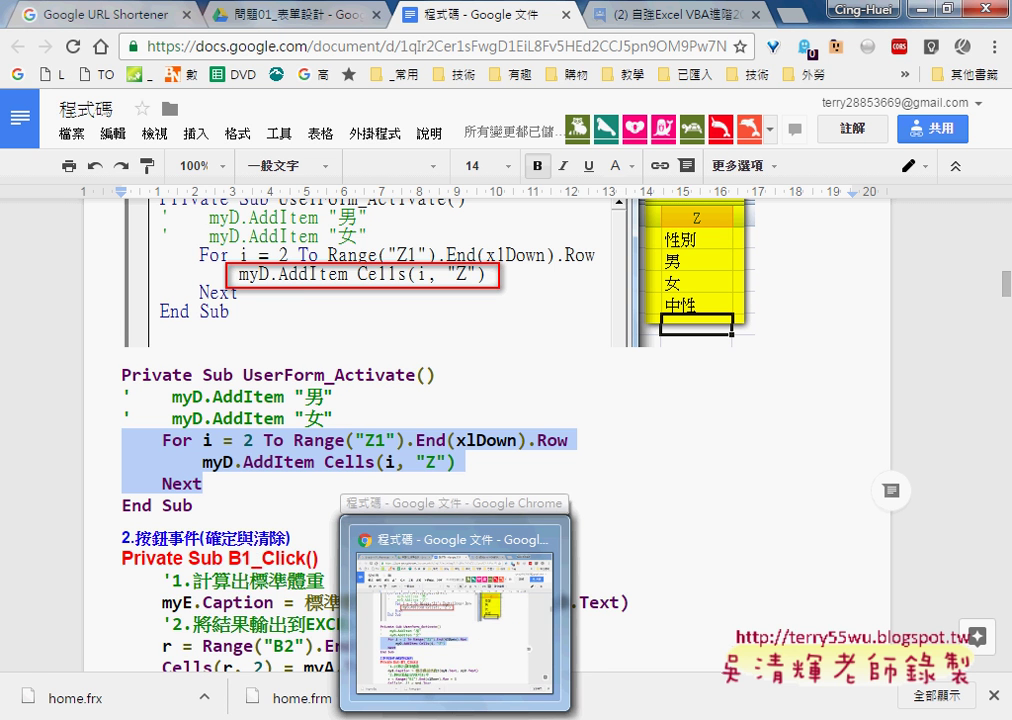
mouse_move(394, 719)
left_click(450, 642)
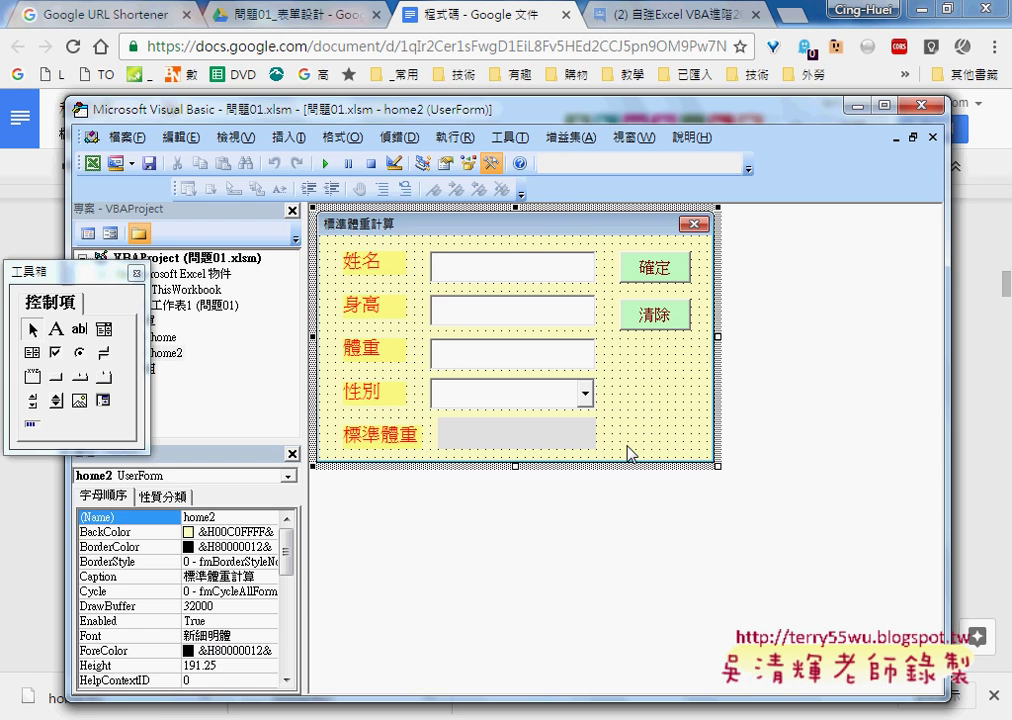
key("F7")
left_click_drag(505, 272, 343, 256)
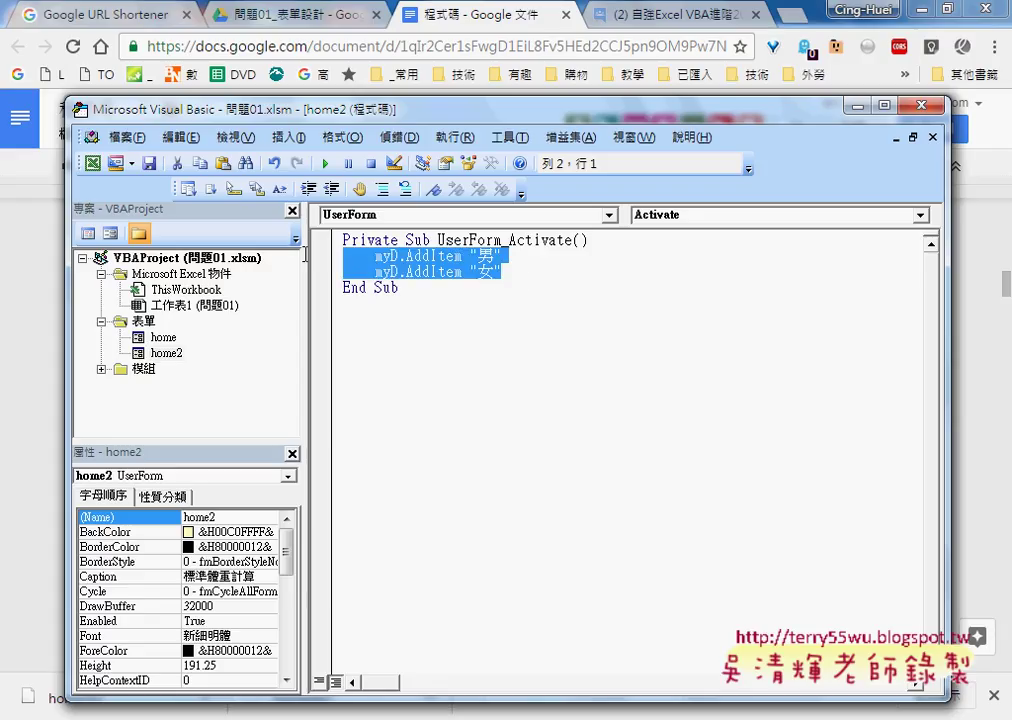
left_click(382, 188)
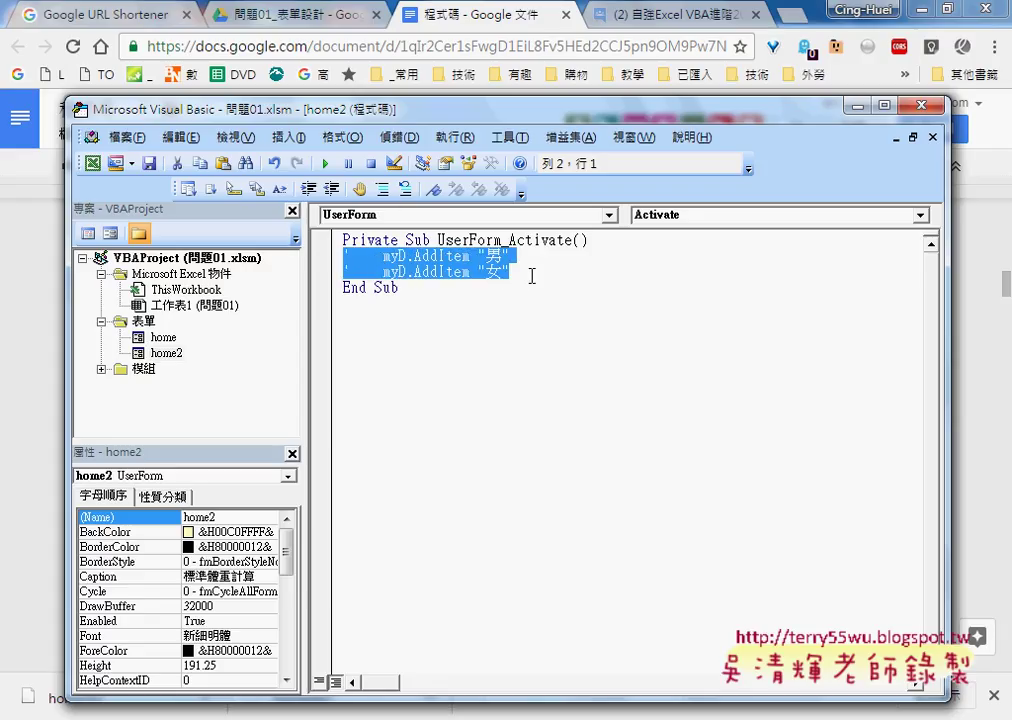
left_click(540, 274)
key("Return")
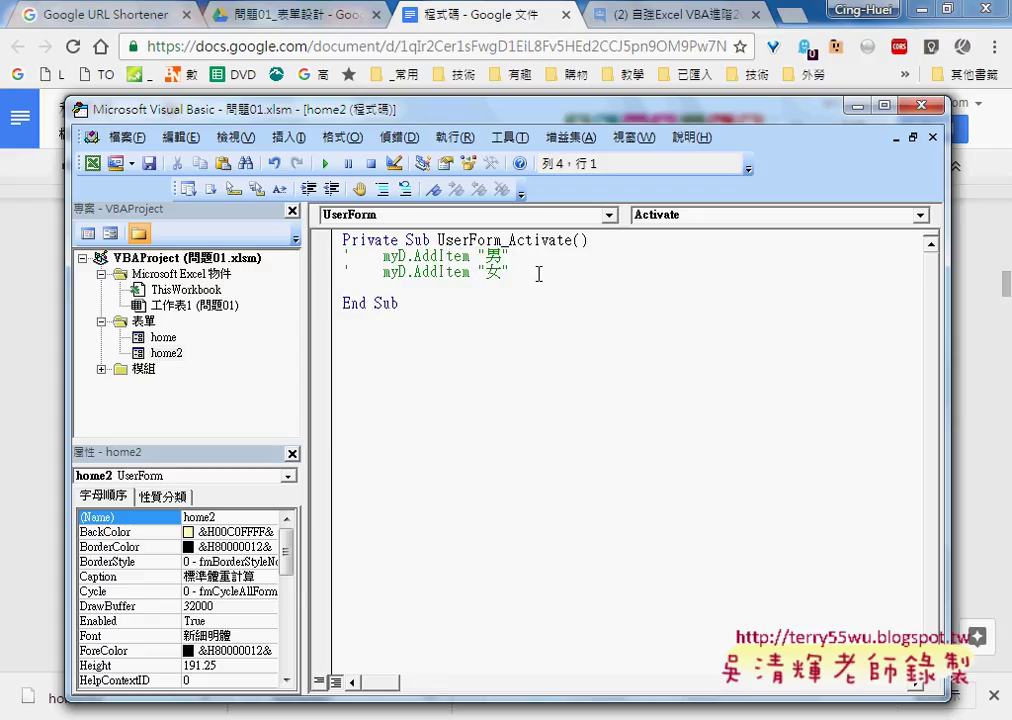
type("For i = 2 To Range(\"Z1\").End(xlDown).Row         myD.AddItem Cells(i, \"Z\")     Next")
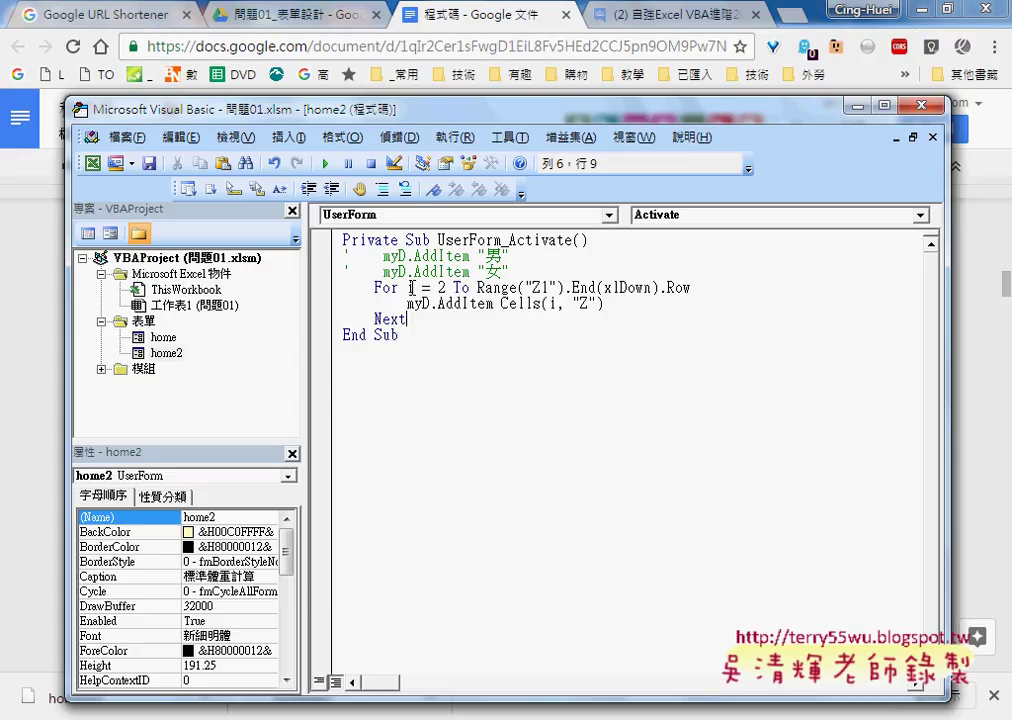
Step: Review the loop's start row 2 and Range("Z1").End(xlDown).Row end, checking column Z's last entry in Excel
double_click(409, 287)
double_click(441, 287)
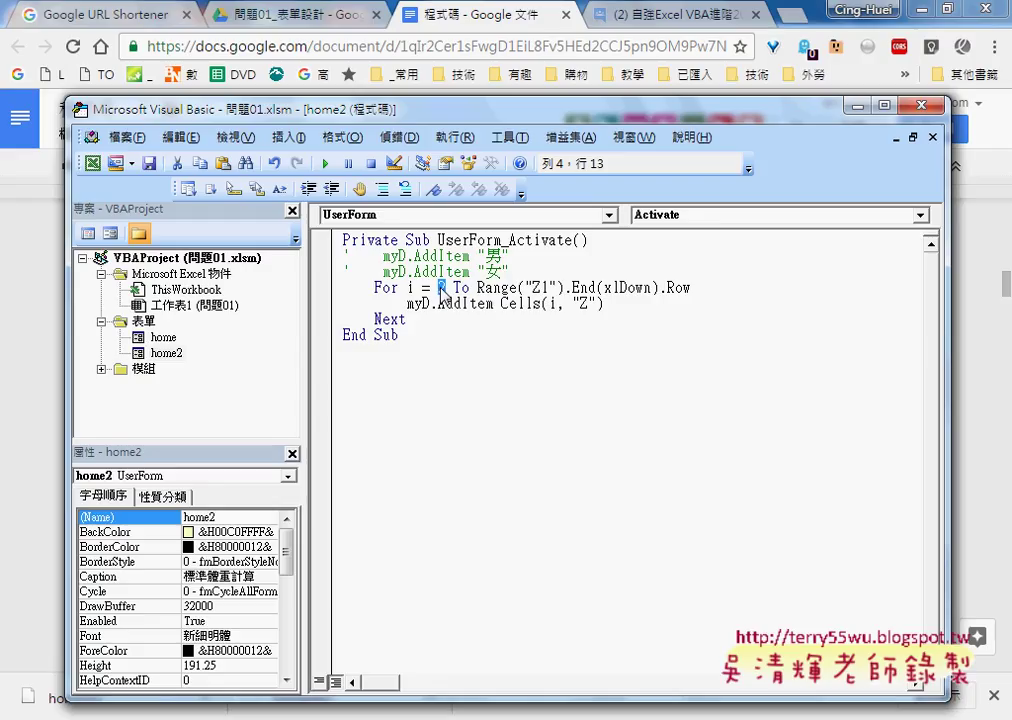
left_click_drag(476, 287, 692, 287)
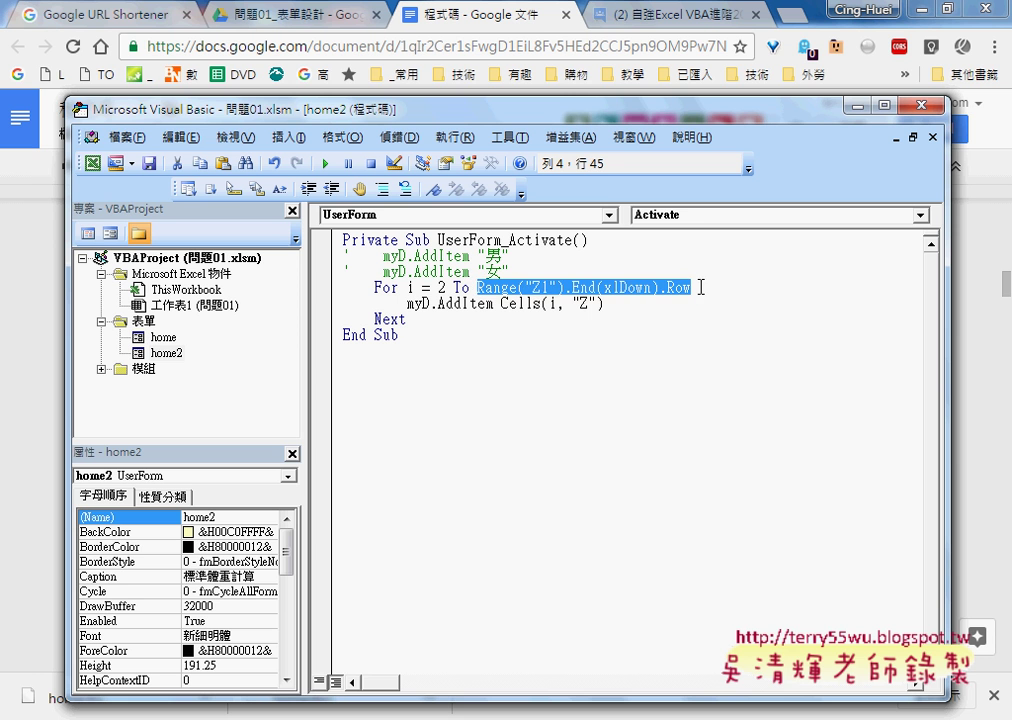
left_click(427, 716)
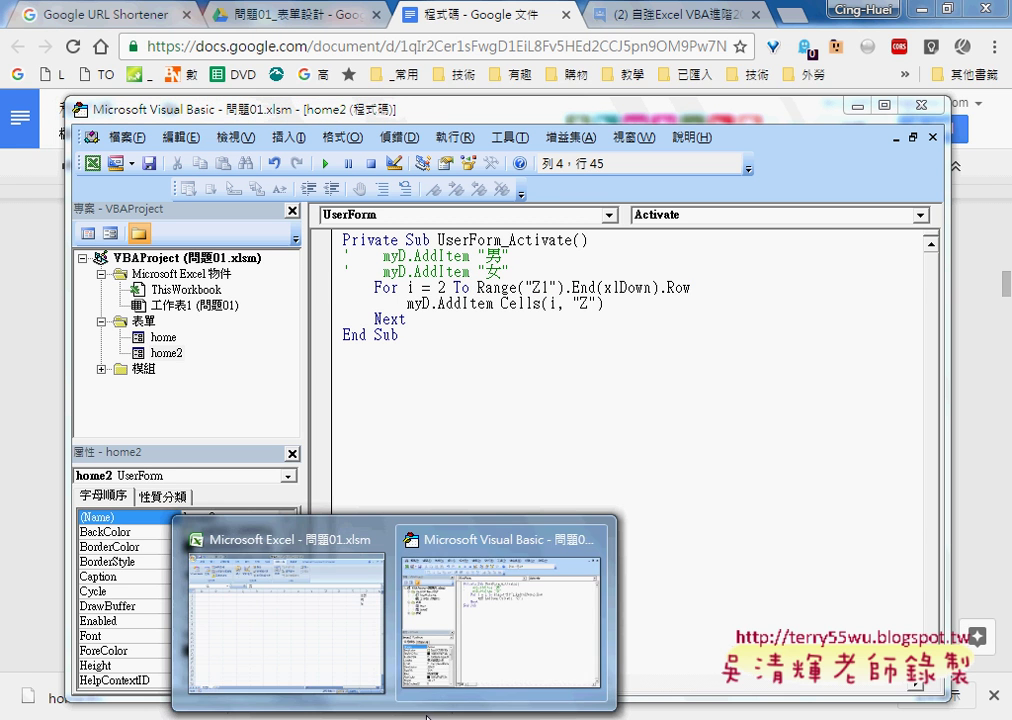
left_click(312, 646)
left_click(915, 212)
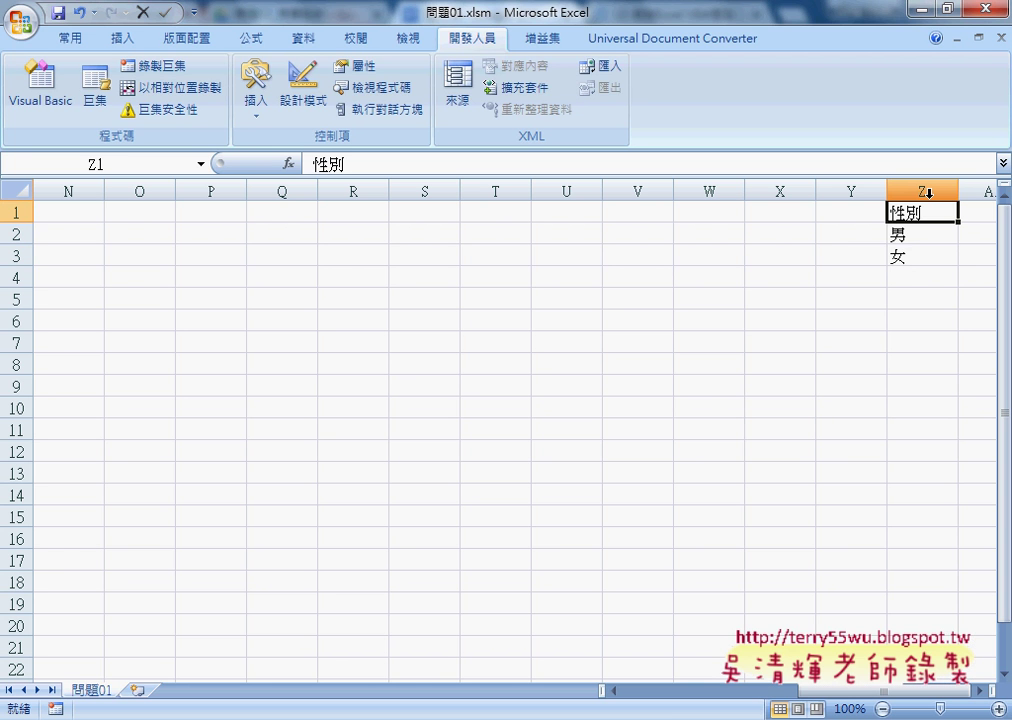
key("ctrl+Down")
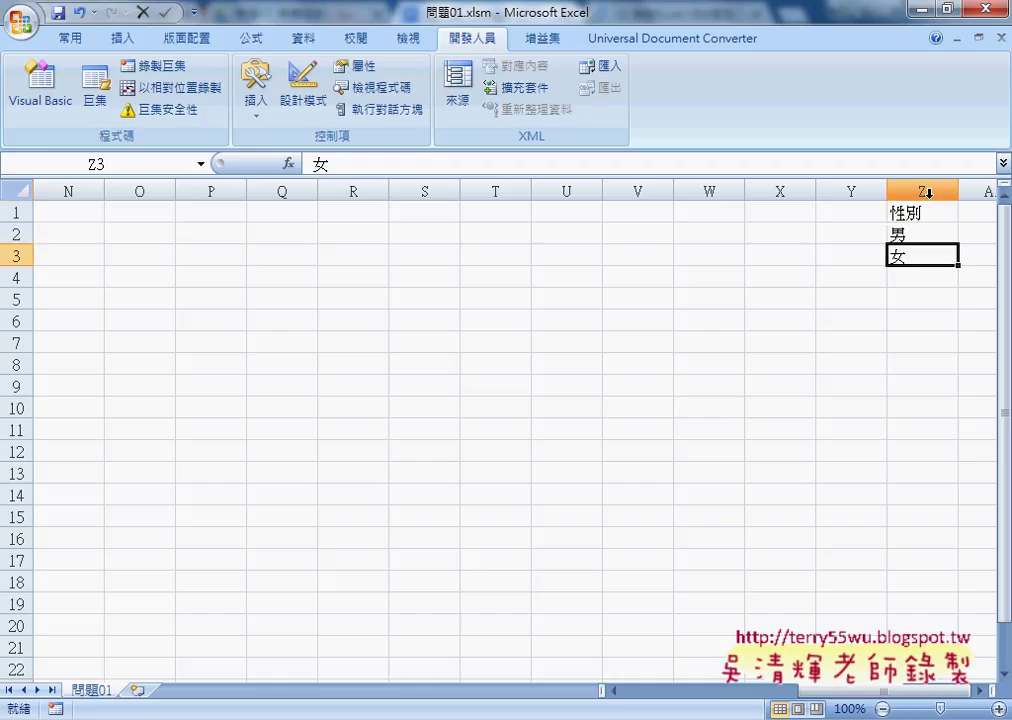
left_click(427, 714)
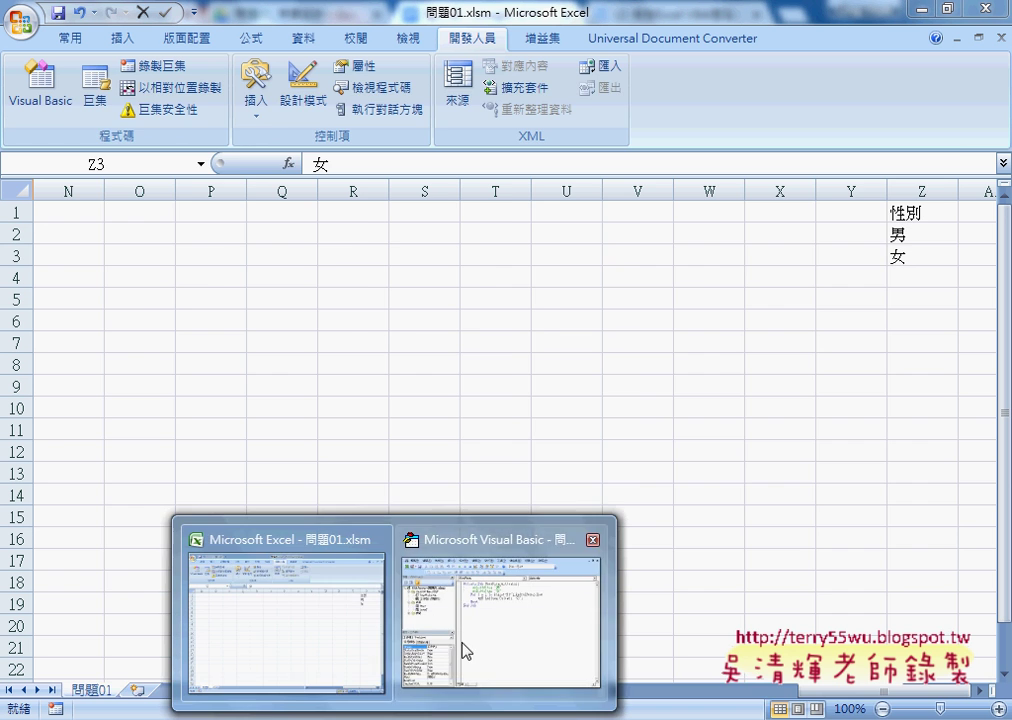
left_click(463, 650)
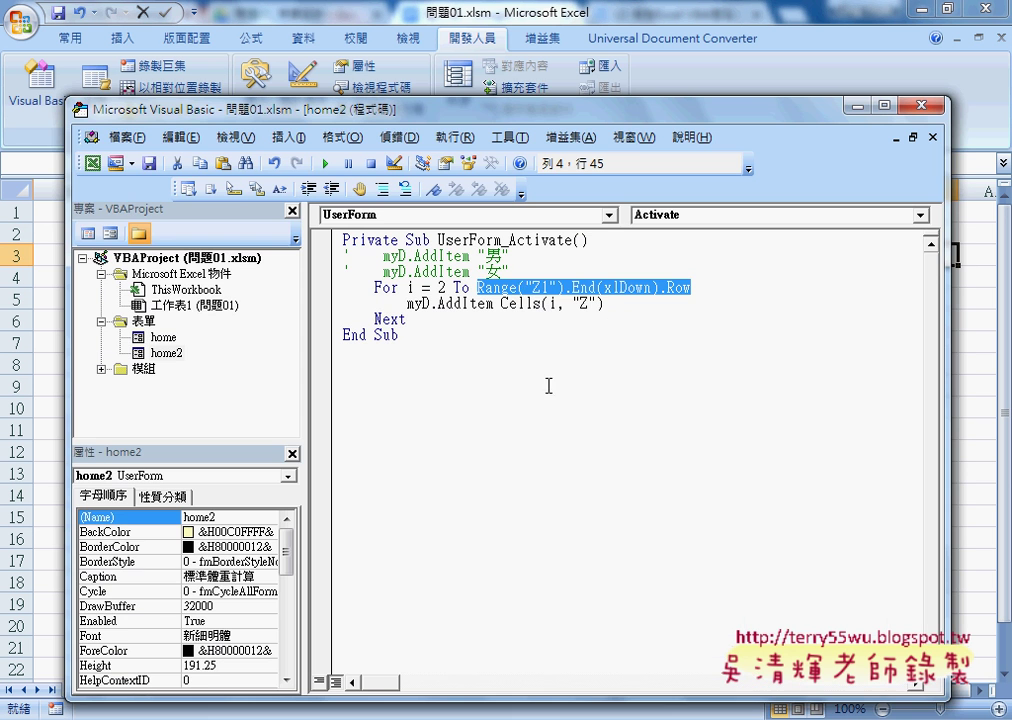
double_click(551, 303)
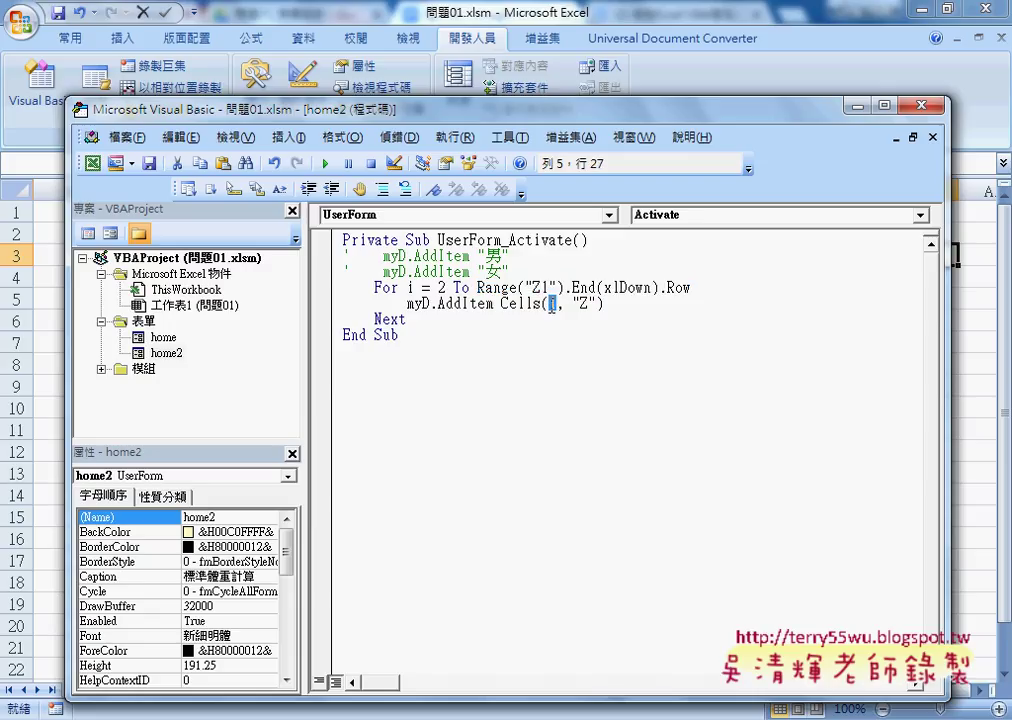
left_click_drag(574, 303, 598, 303)
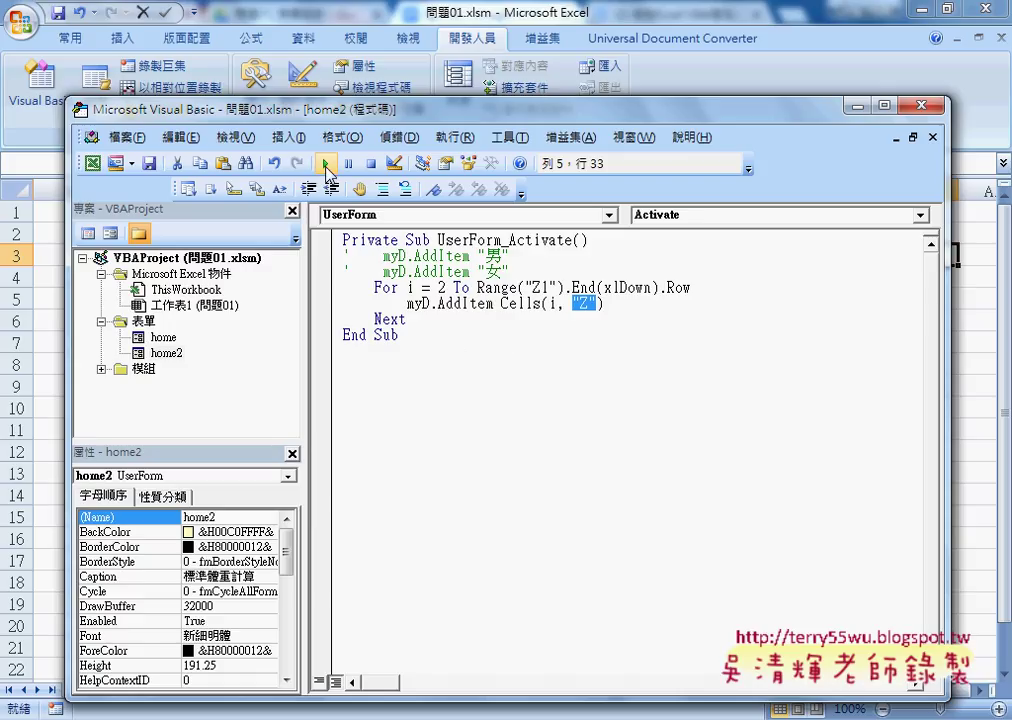
Step: Test-run the form, confirm its gender list shows 男 and 女, then close it for the worksheet
left_click(326, 164)
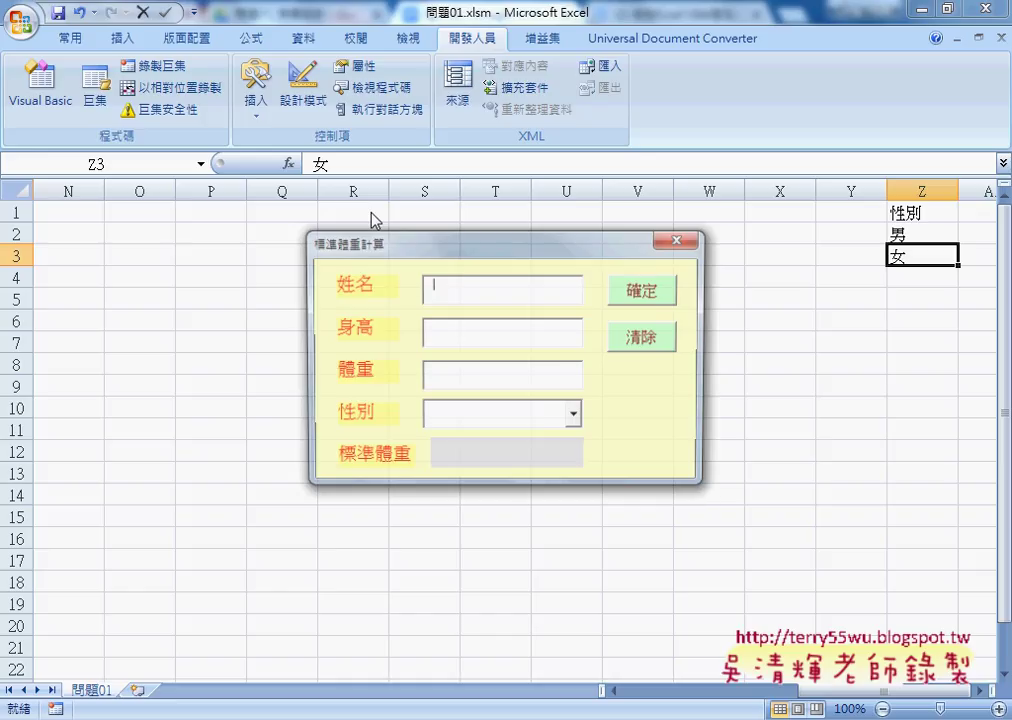
left_click(576, 416)
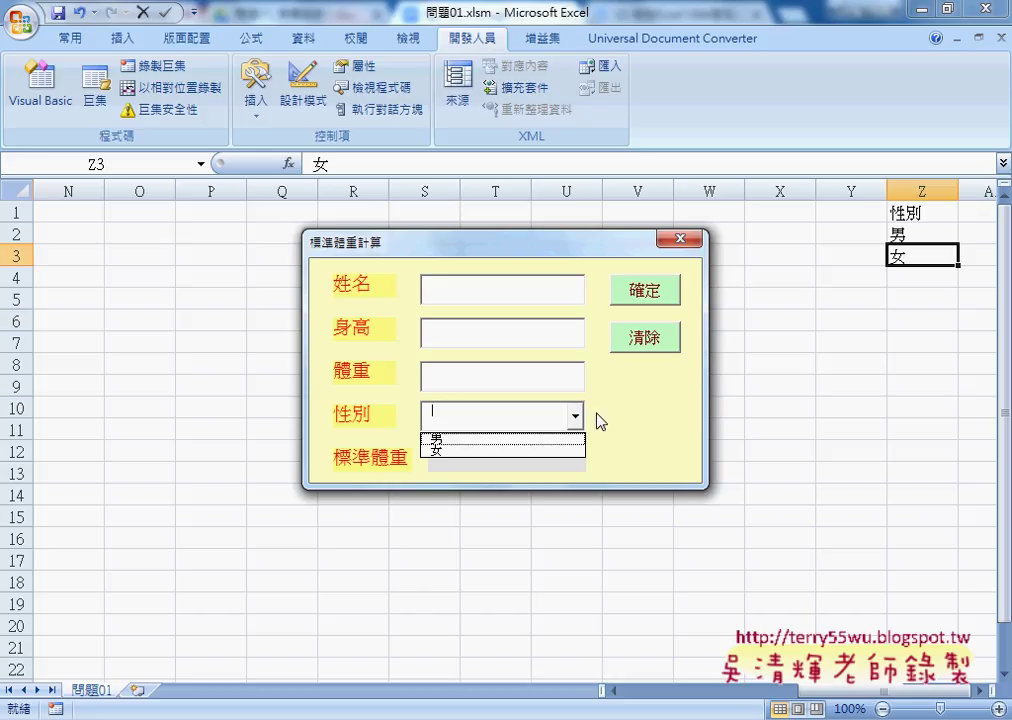
left_click(682, 242)
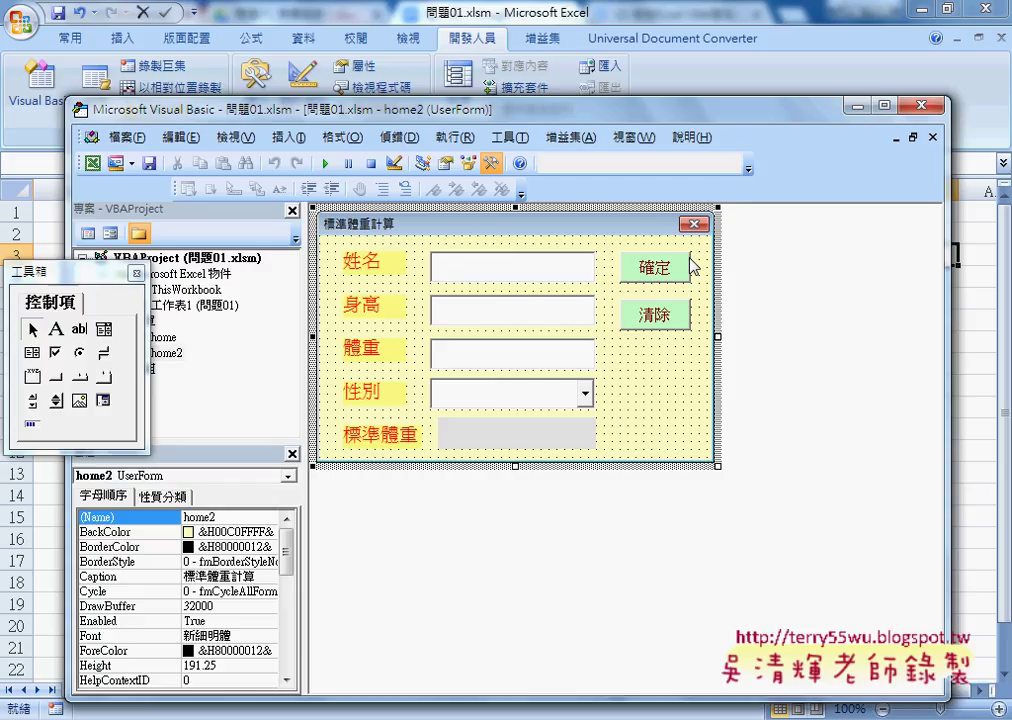
left_click(975, 298)
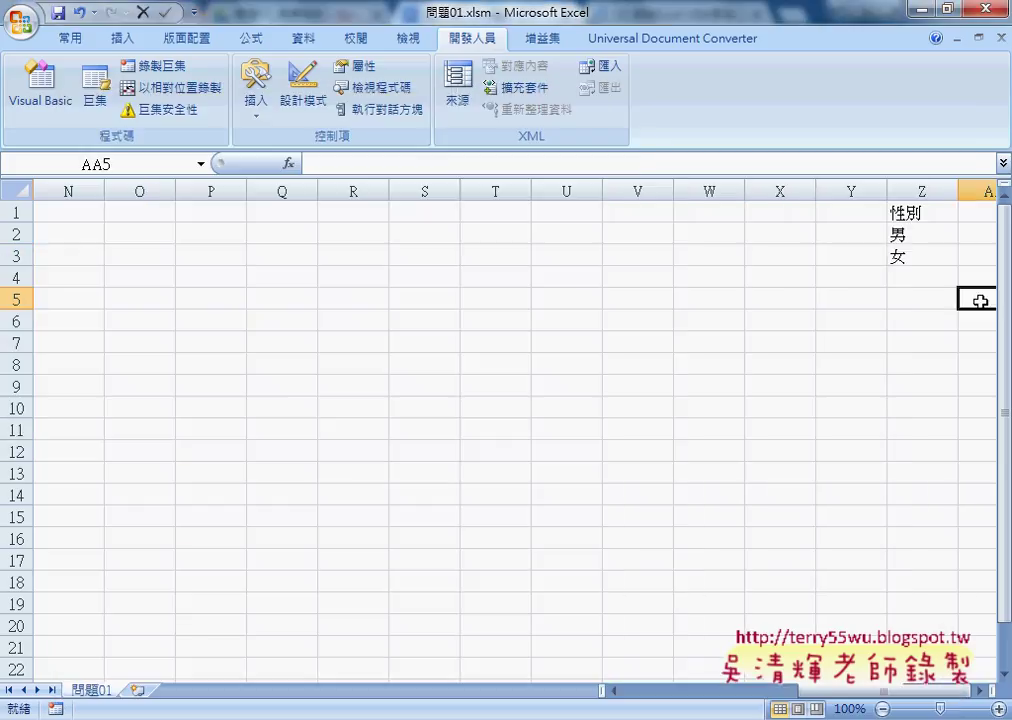
Step: After checking the Google Docs code notes, enter 中性 in cell Z4 below 女
left_click(895, 276)
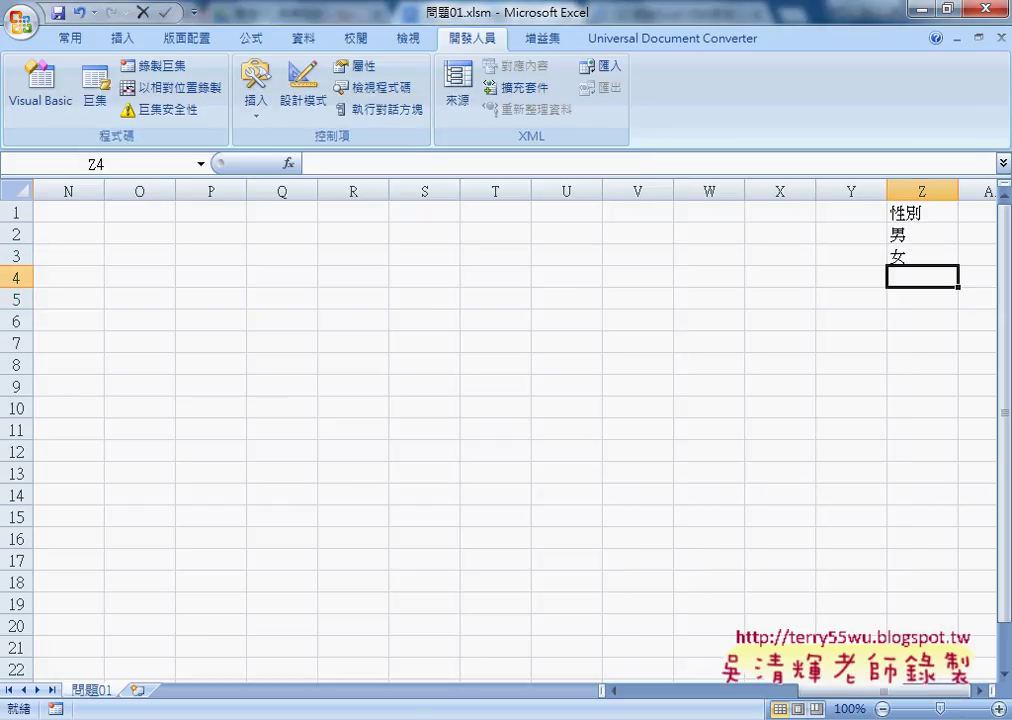
mouse_move(429, 715)
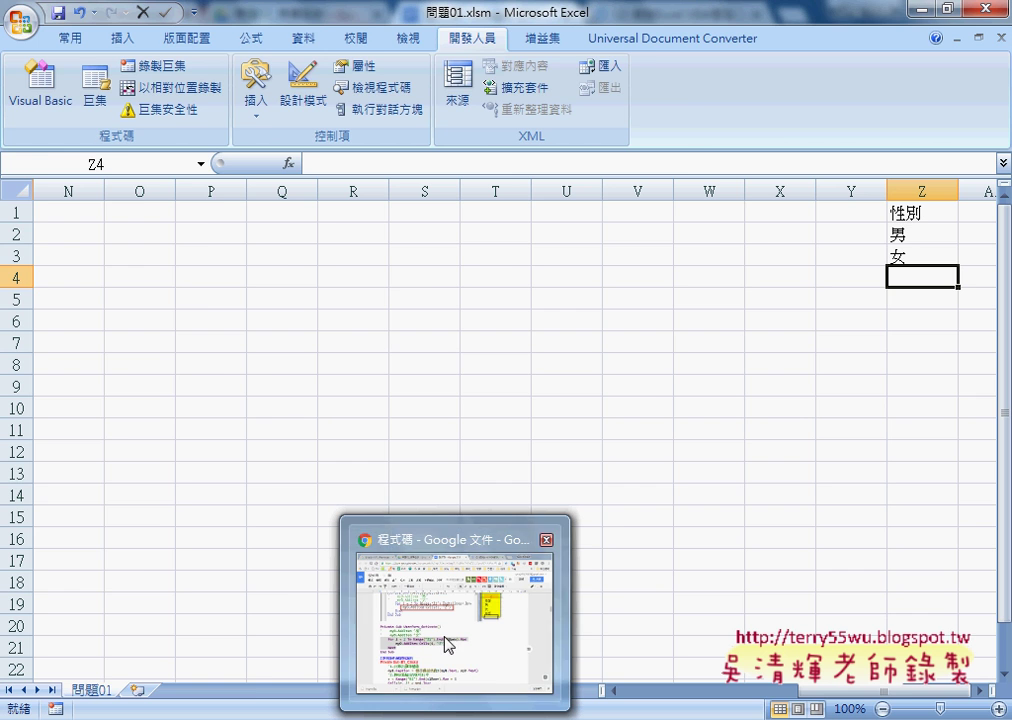
left_click(445, 640)
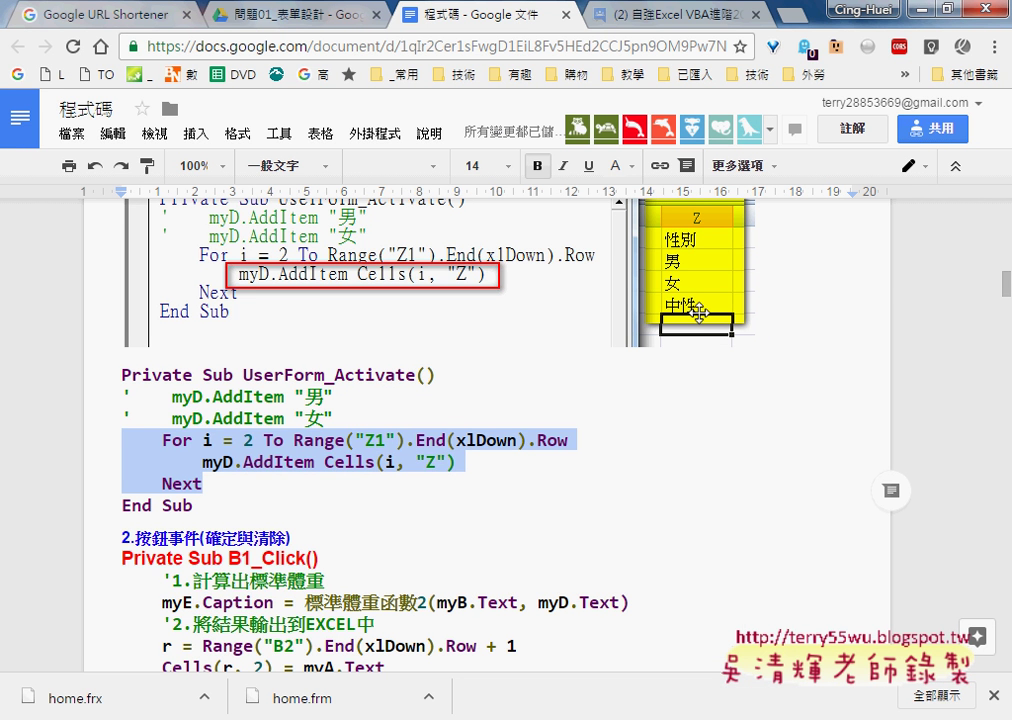
left_click(943, 8)
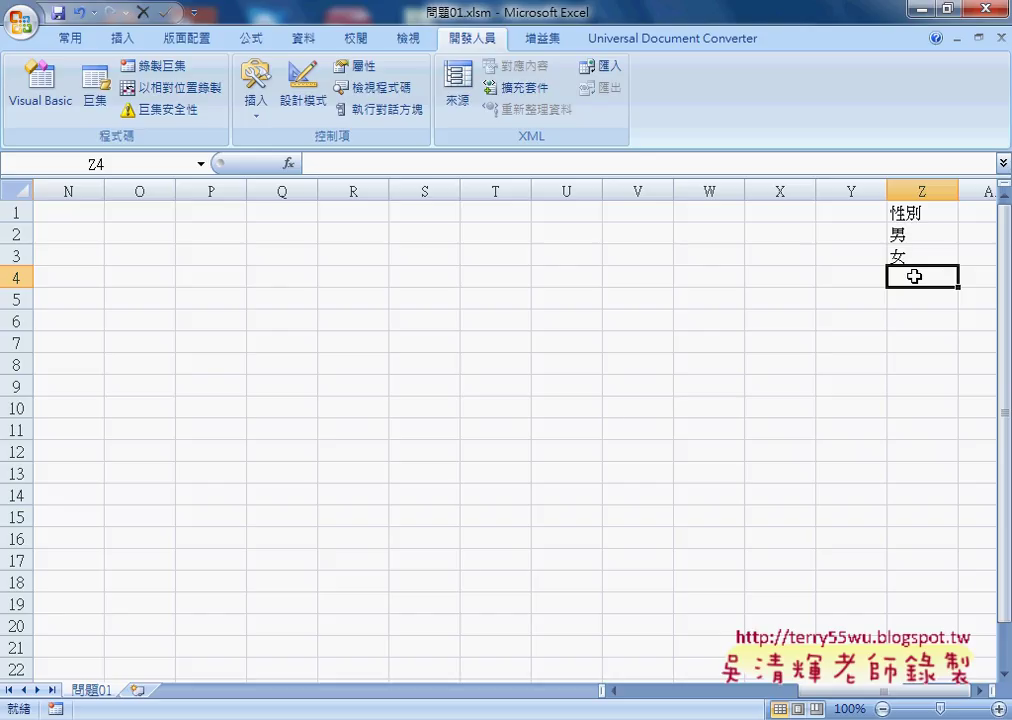
type("中")
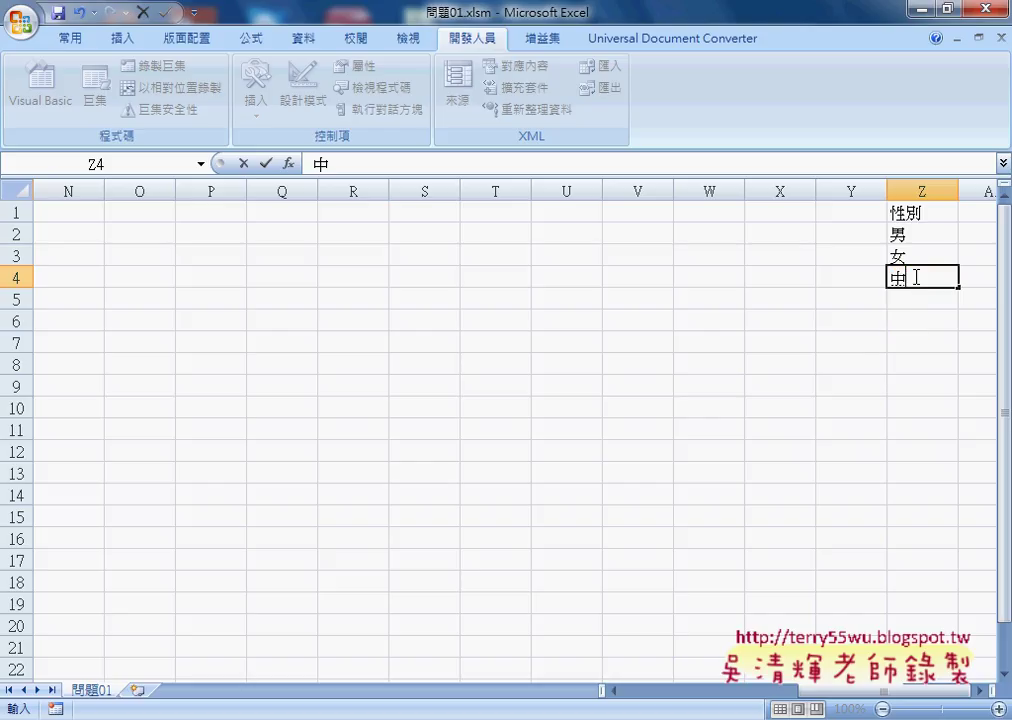
type("性")
key("Return")
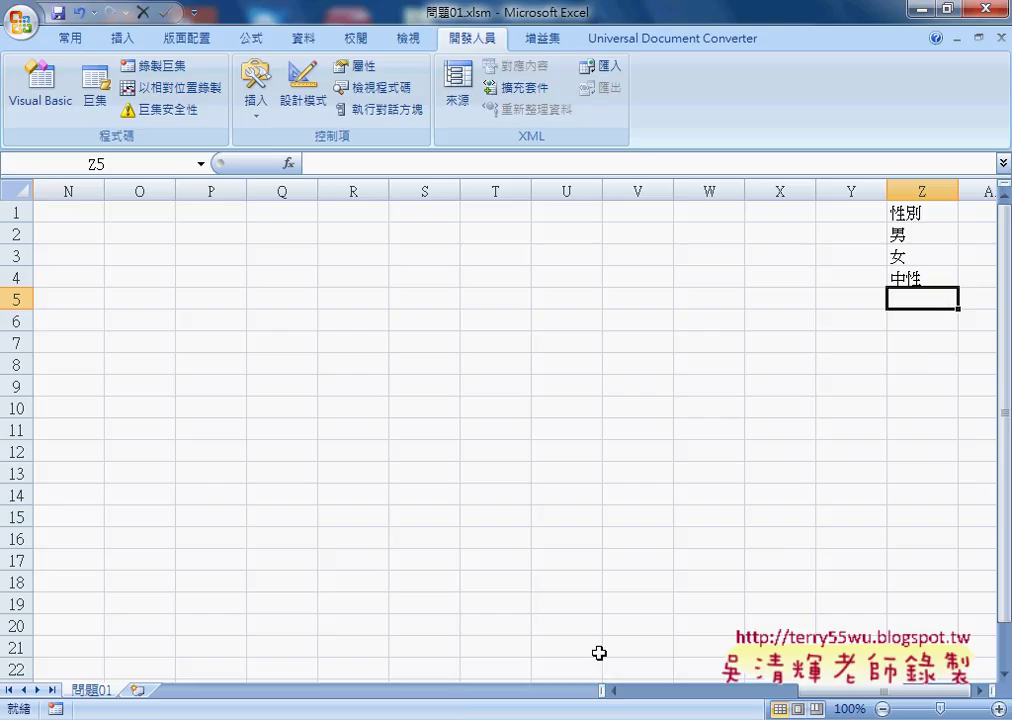
Step: Run the form from the VBA editor, see 男, 女 and 中性 listed, and choose 男
left_click(395, 719)
left_click(497, 620)
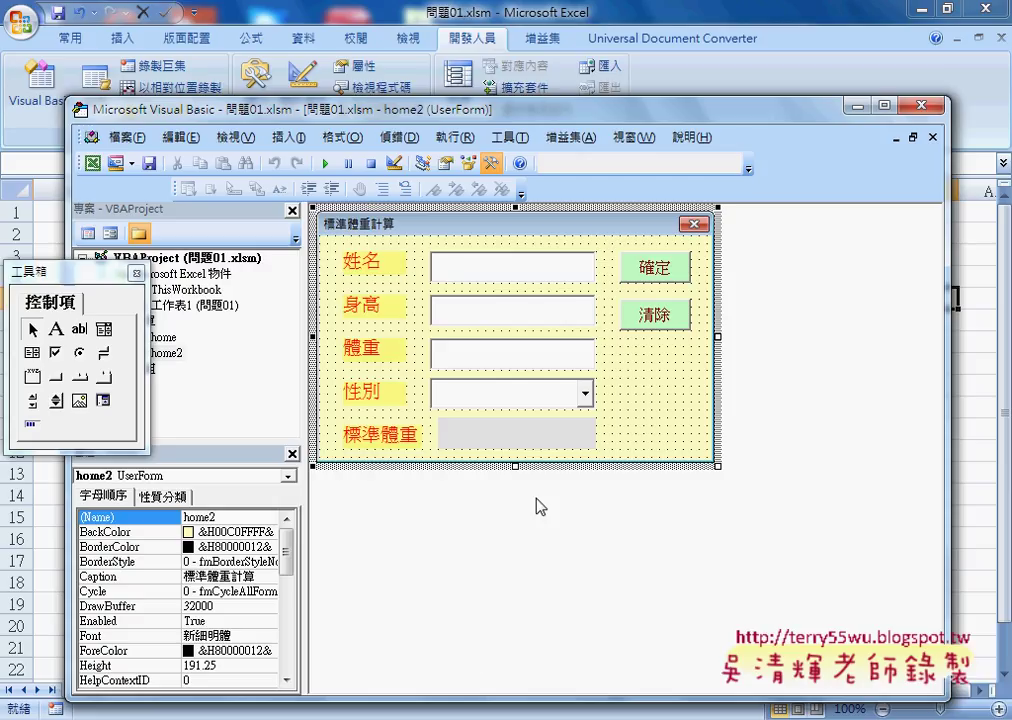
left_click(329, 164)
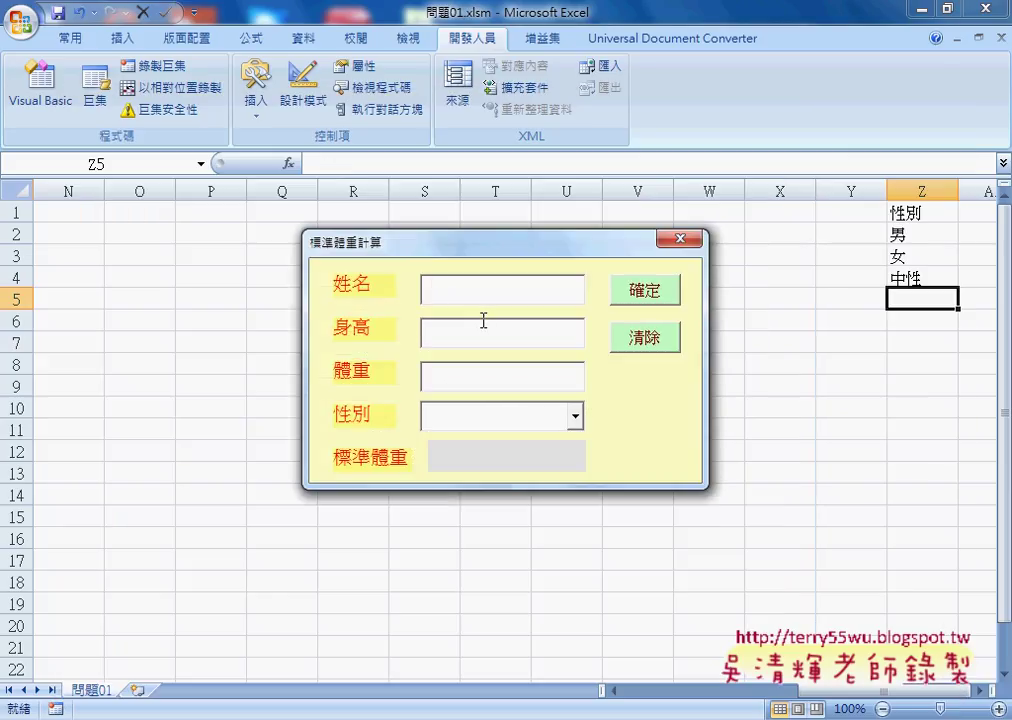
left_click(577, 420)
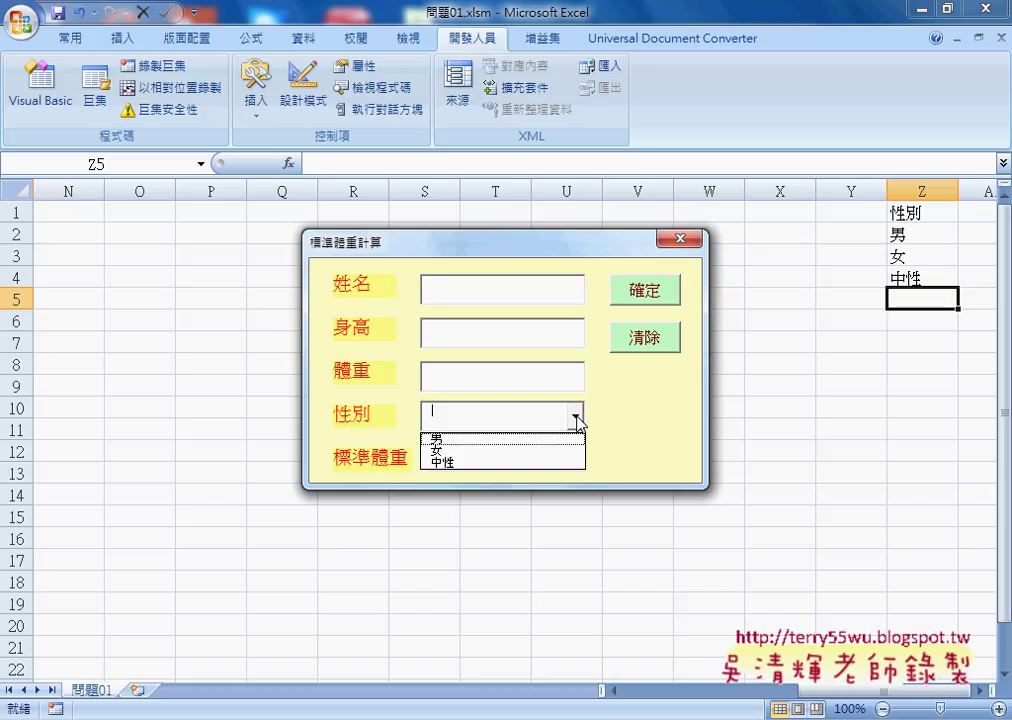
left_click(531, 439)
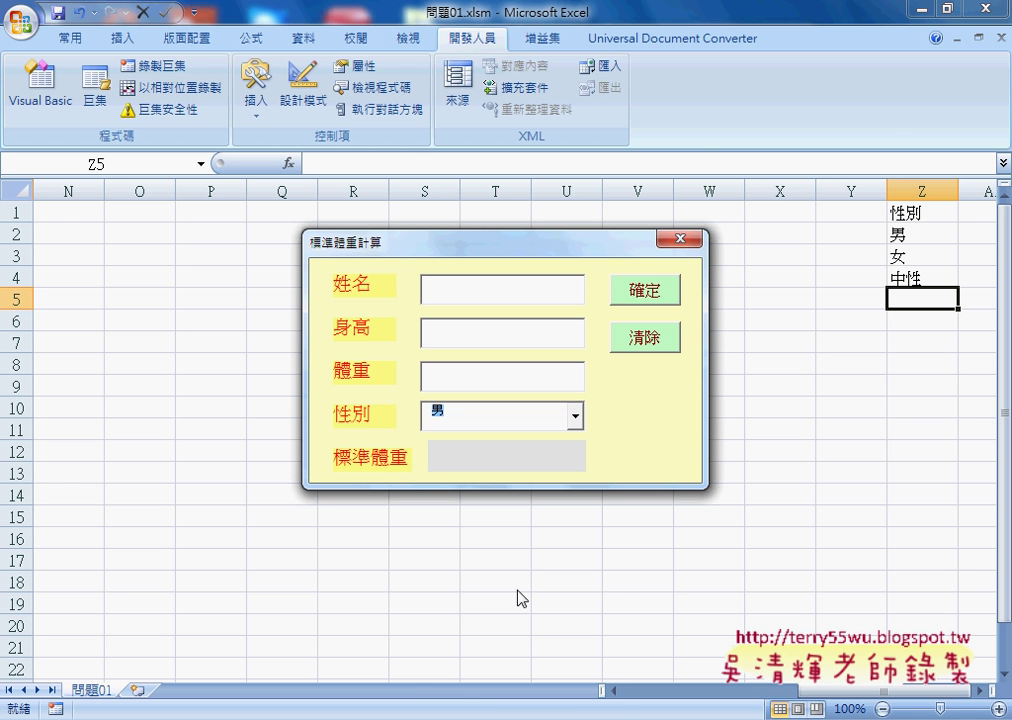
left_click(490, 640)
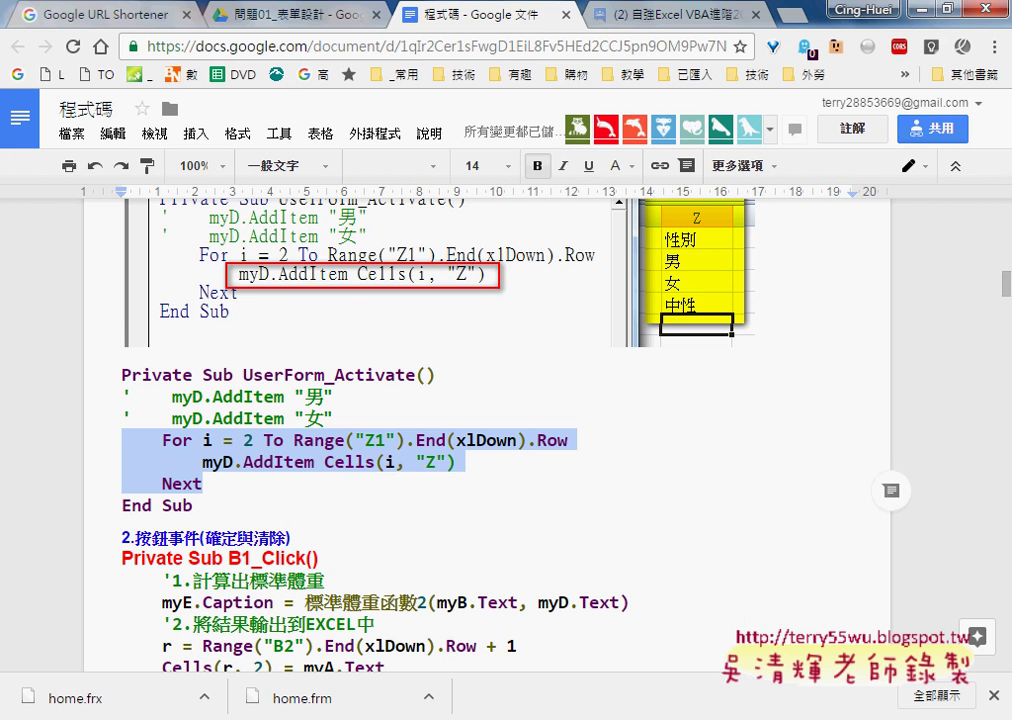
Step: Highlight the Activate event name and the two commented myD.AddItem lines, then return to Excel
left_click_drag(335, 376, 415, 376)
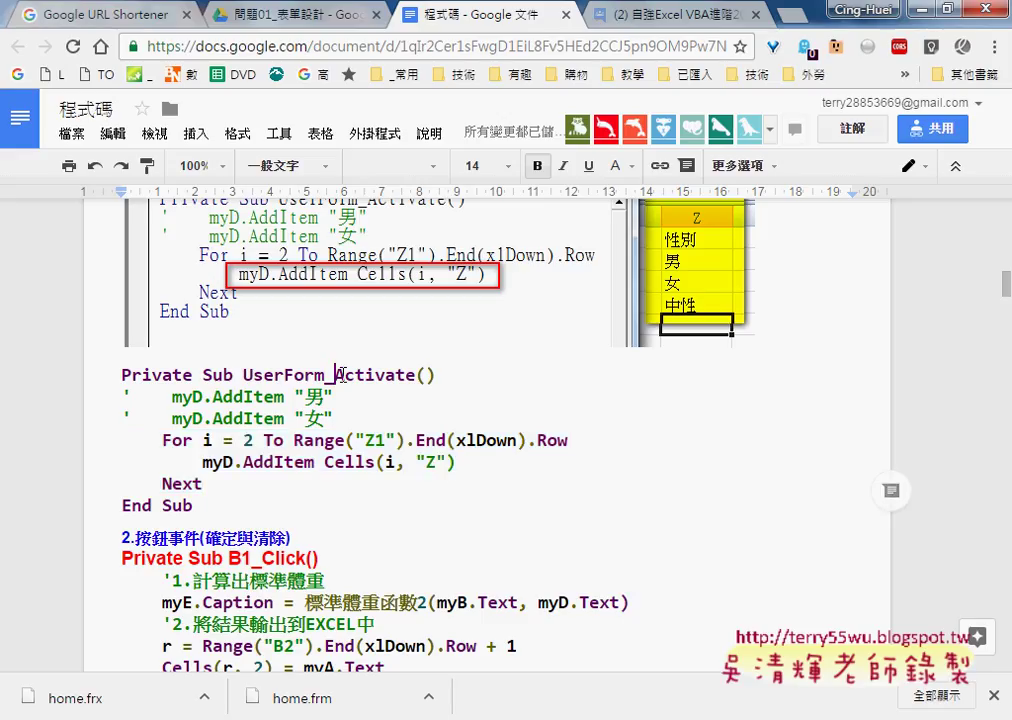
mouse_move(338, 422)
left_mouse_down()
mouse_move(120, 402)
mouse_move(213, 484)
left_mouse_up()
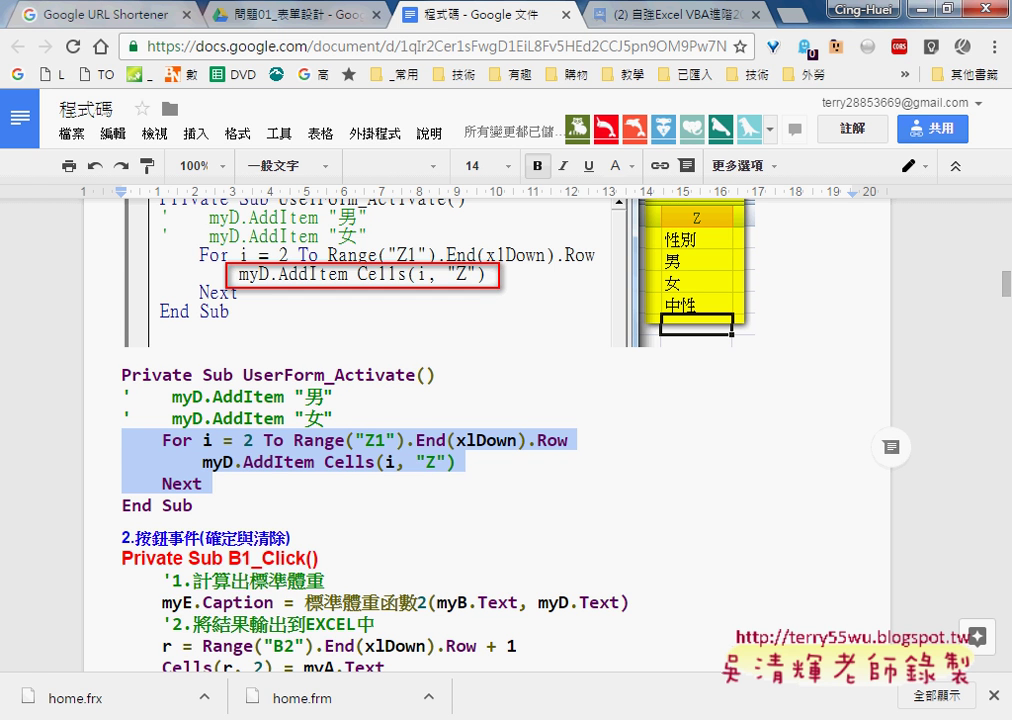
key("alt+Tab")
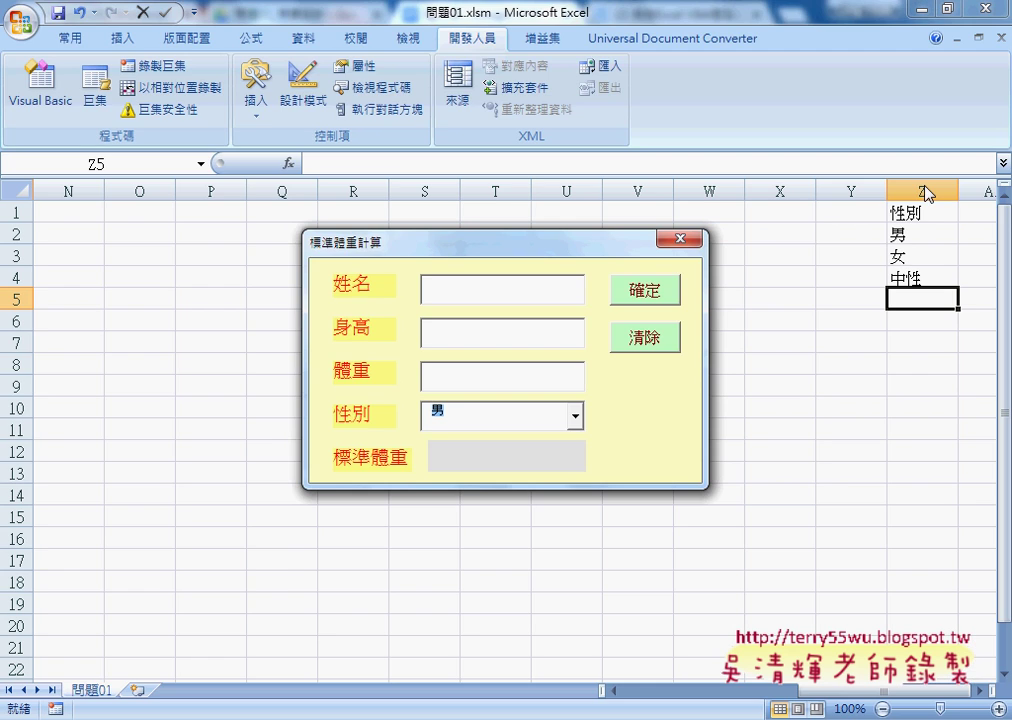
Step: Close the running form and hide worksheet column Z
left_click(681, 240)
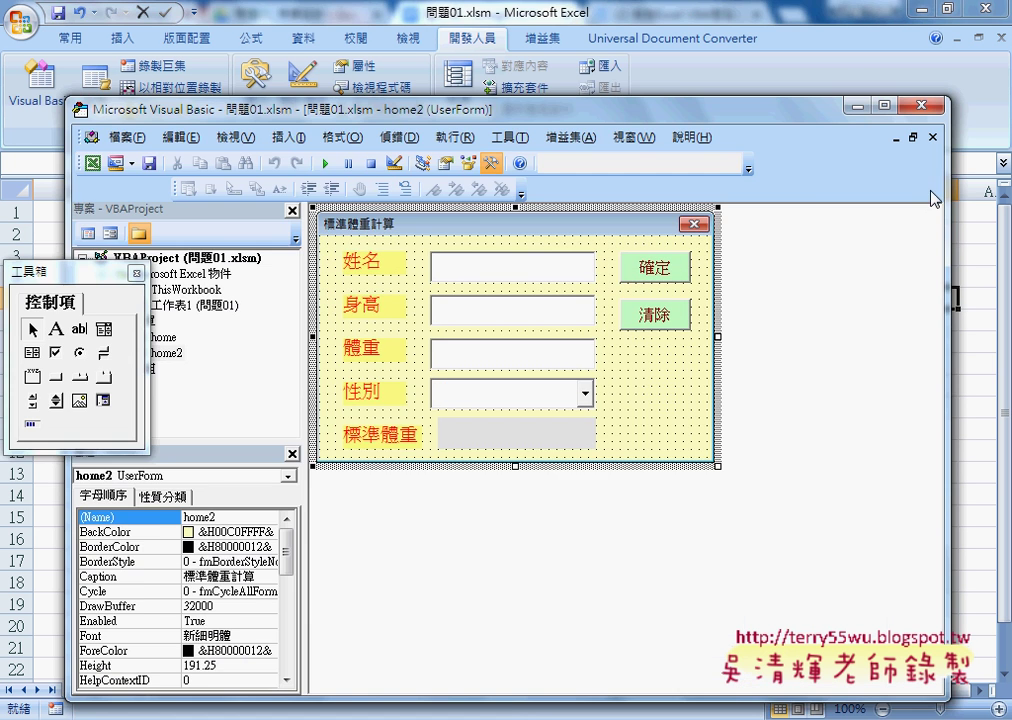
left_click(980, 254)
left_click_drag(843, 690, 880, 697)
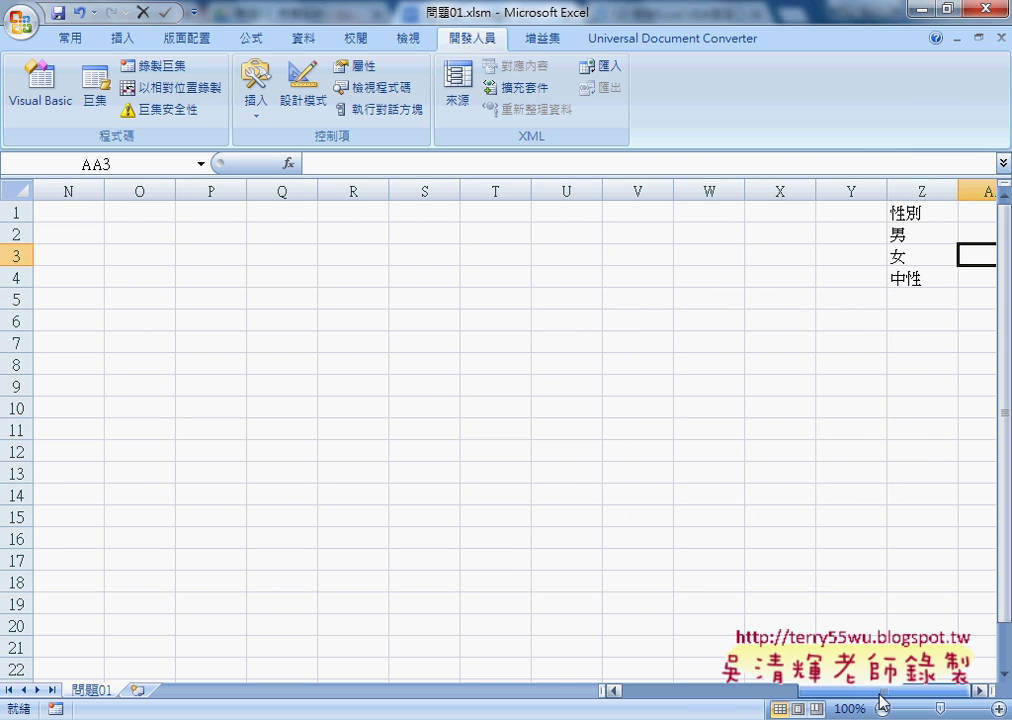
left_click(911, 190)
right_click(924, 260)
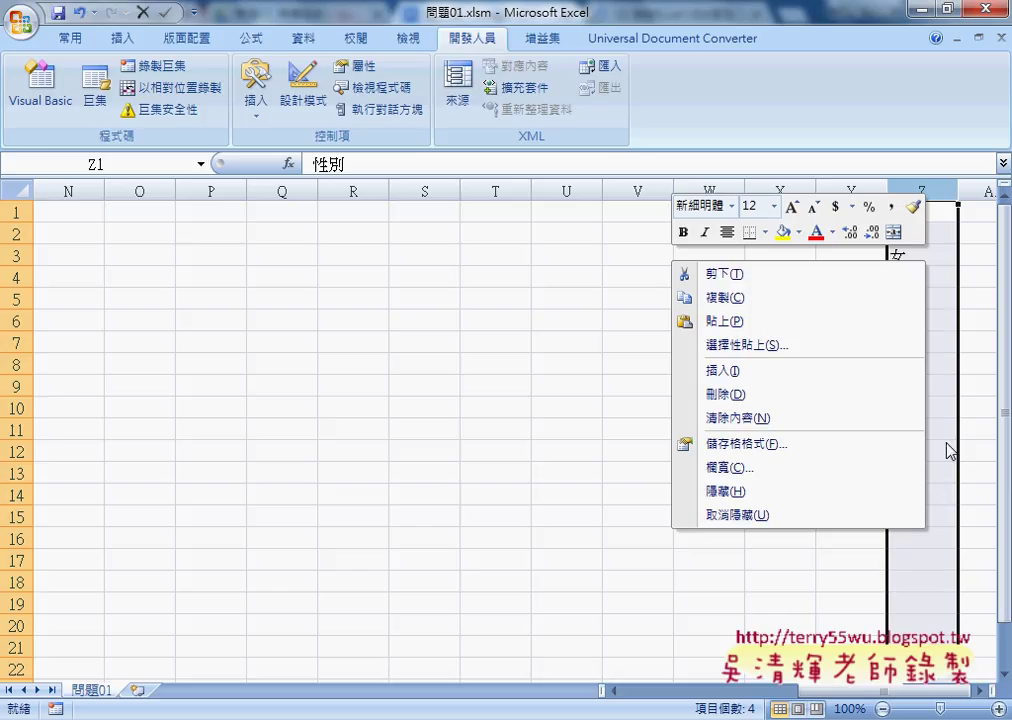
left_click(849, 492)
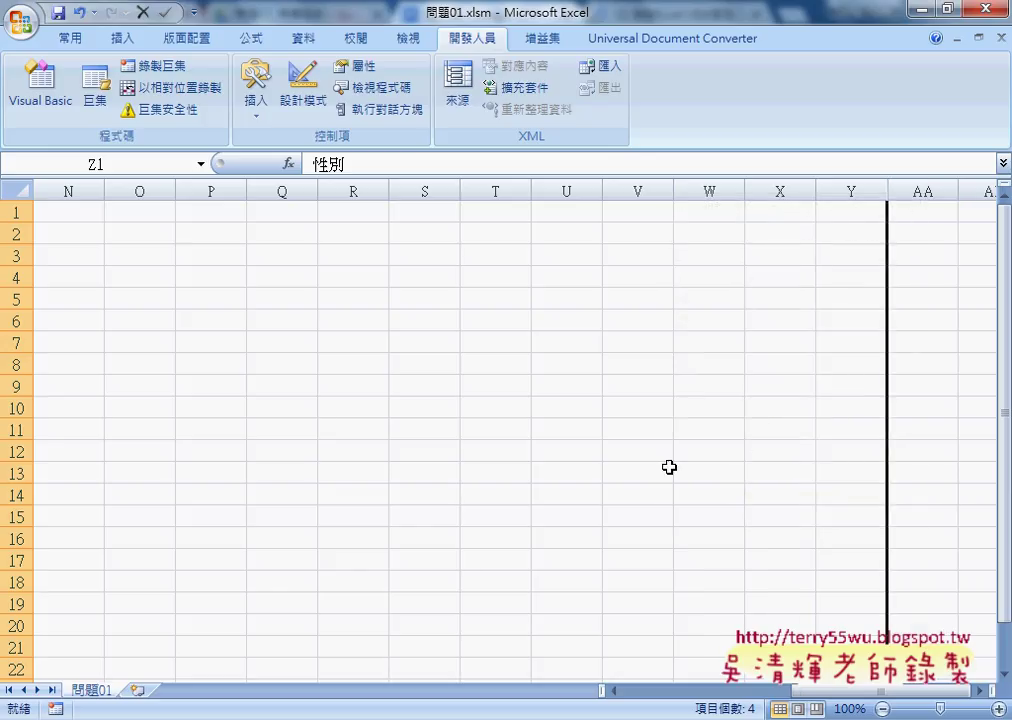
Step: Rerun the form from VBA to verify the gender list still offers 男, 女 and 中性
left_click(394, 719)
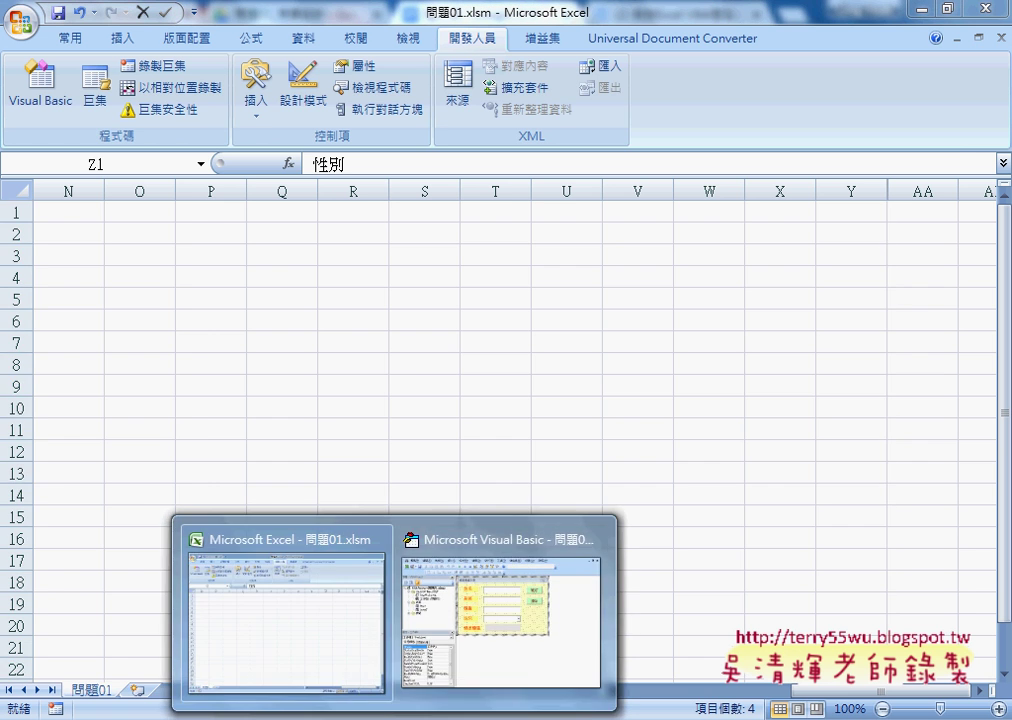
left_click(474, 627)
left_click(331, 166)
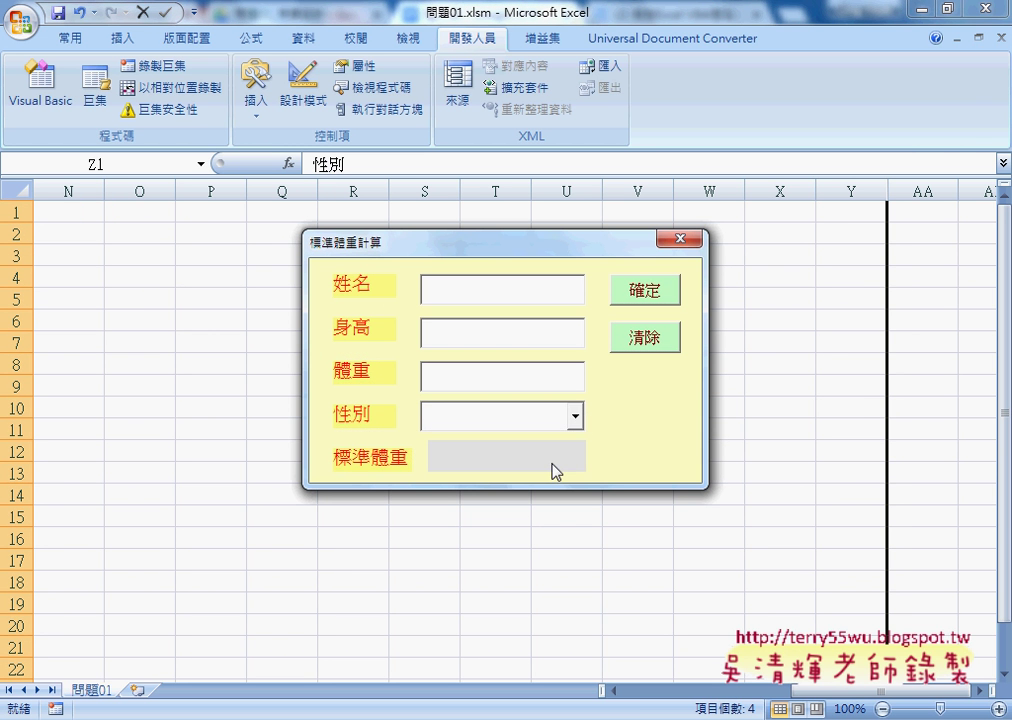
left_click(575, 416)
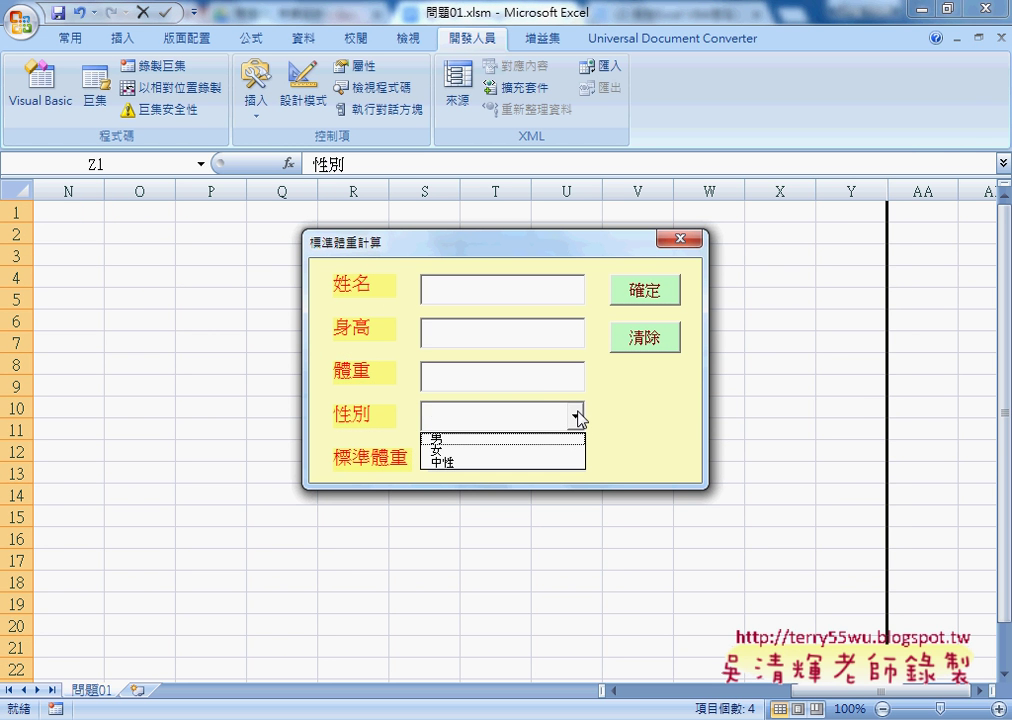
left_click(684, 240)
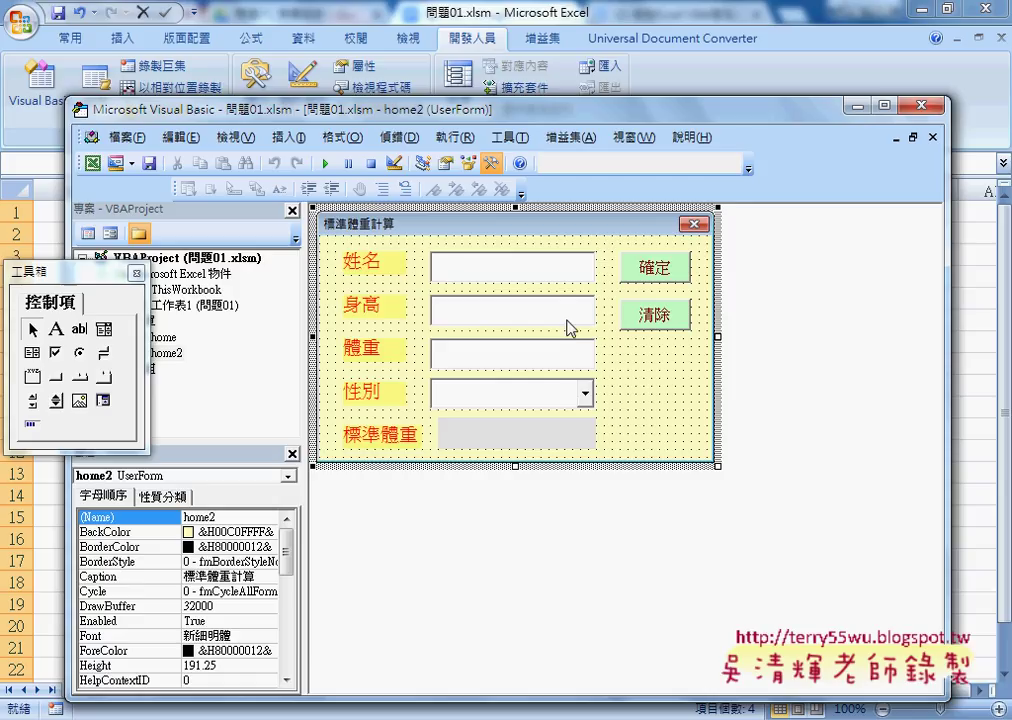
Step: Inspect the 確定 button, the 姓名, 身高, 體重 (myC) and 性別 boxes, and the 標準體重 label myE
left_click(668, 266)
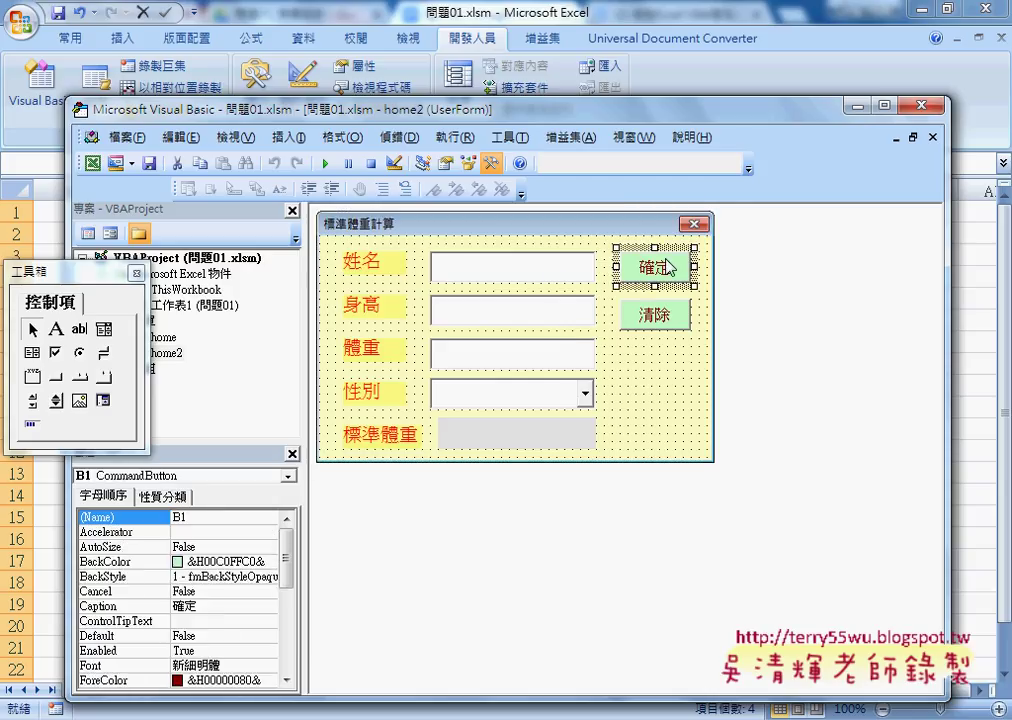
left_click(555, 272)
left_click(545, 315)
left_click(538, 357)
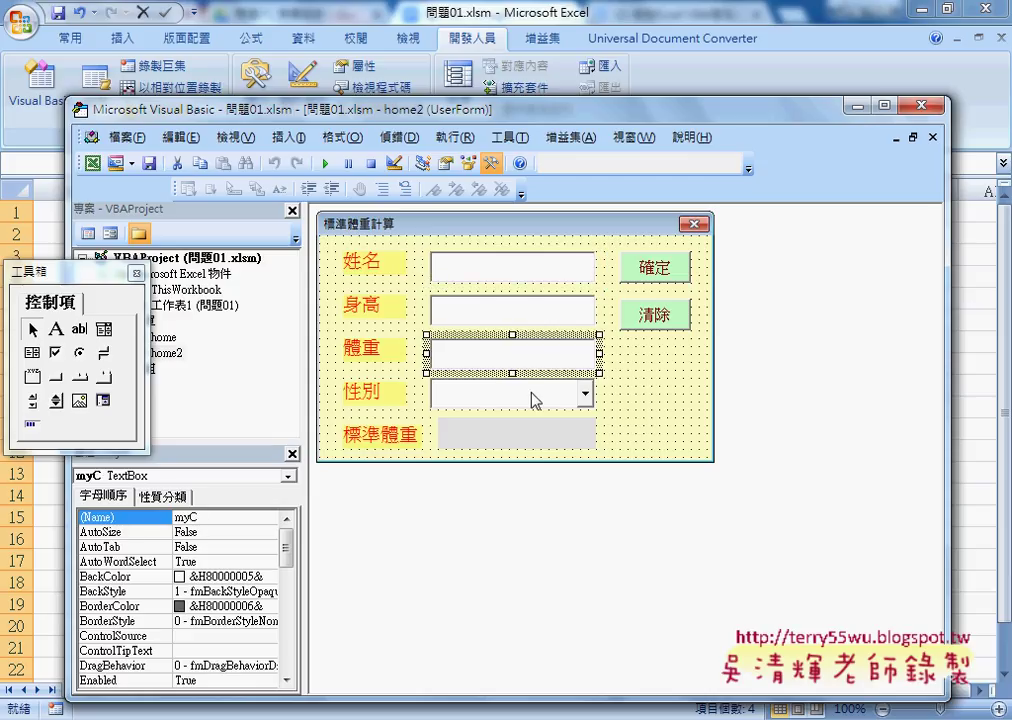
left_click(536, 398)
left_click(481, 444)
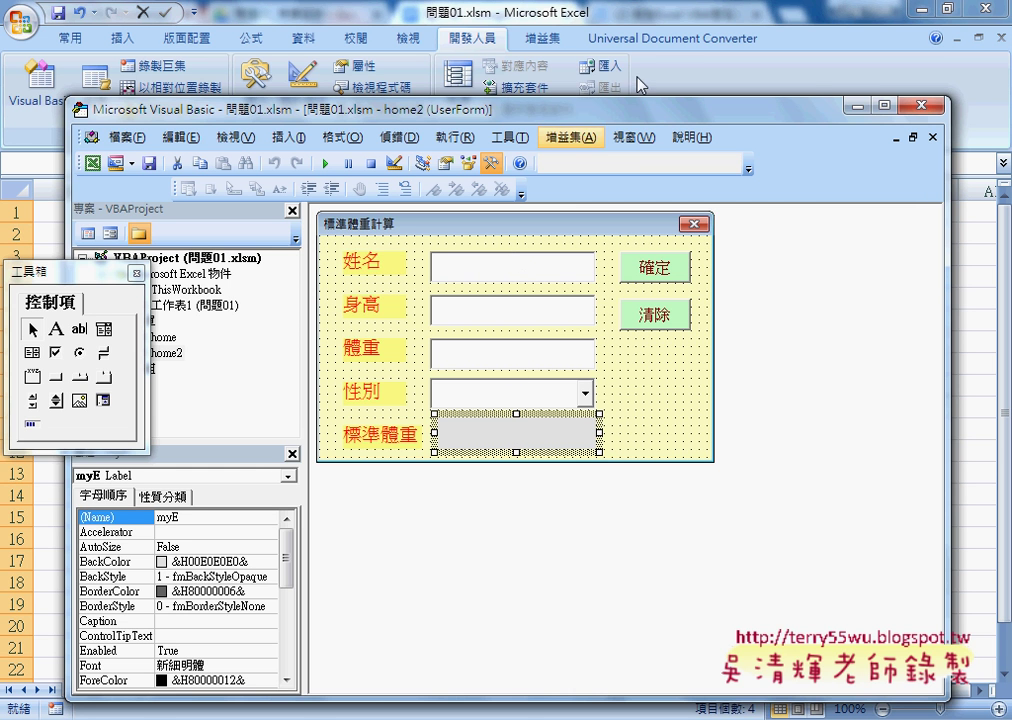
key("alt+Tab")
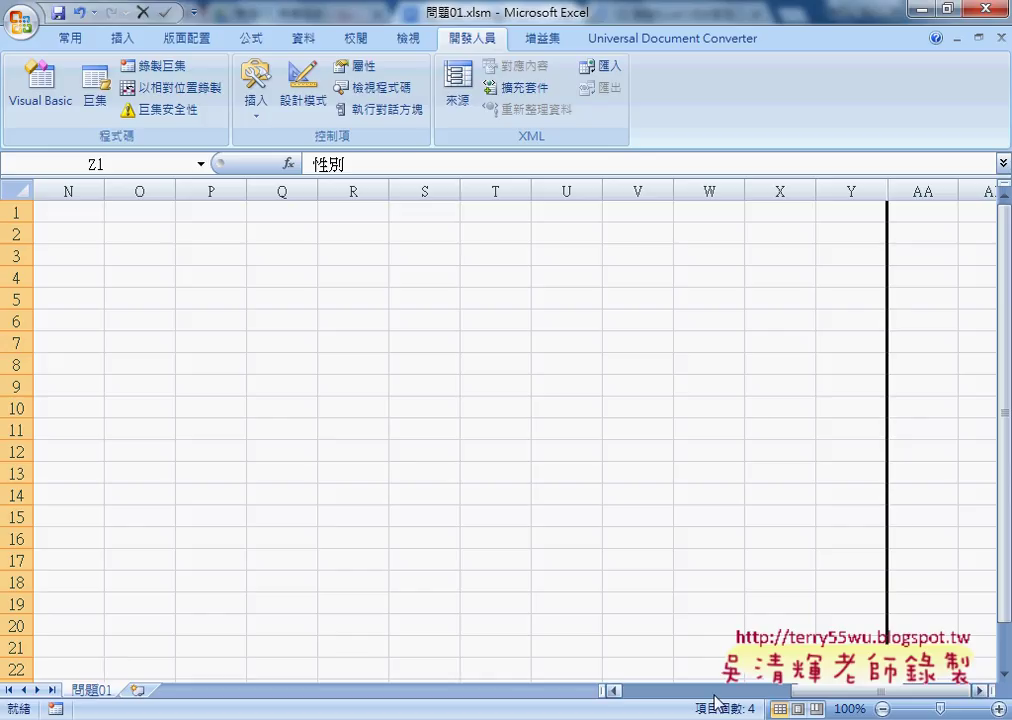
Step: Scroll back to column A and select B9:F9, the first empty table row
left_click_drag(885, 690, 718, 690)
left_click_drag(140, 390, 440, 393)
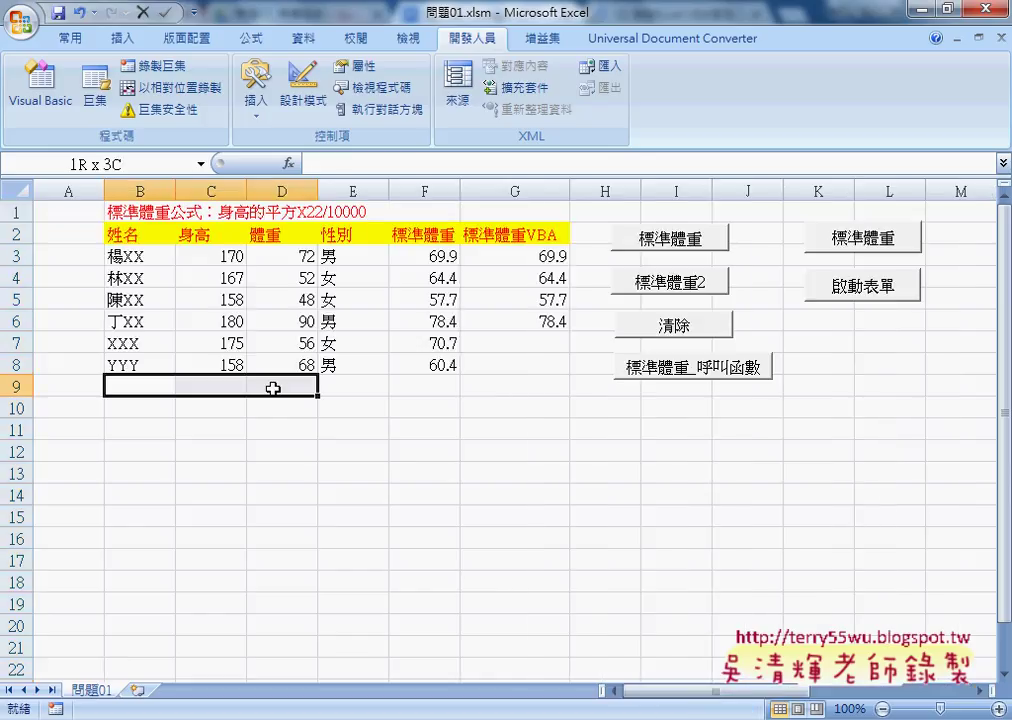